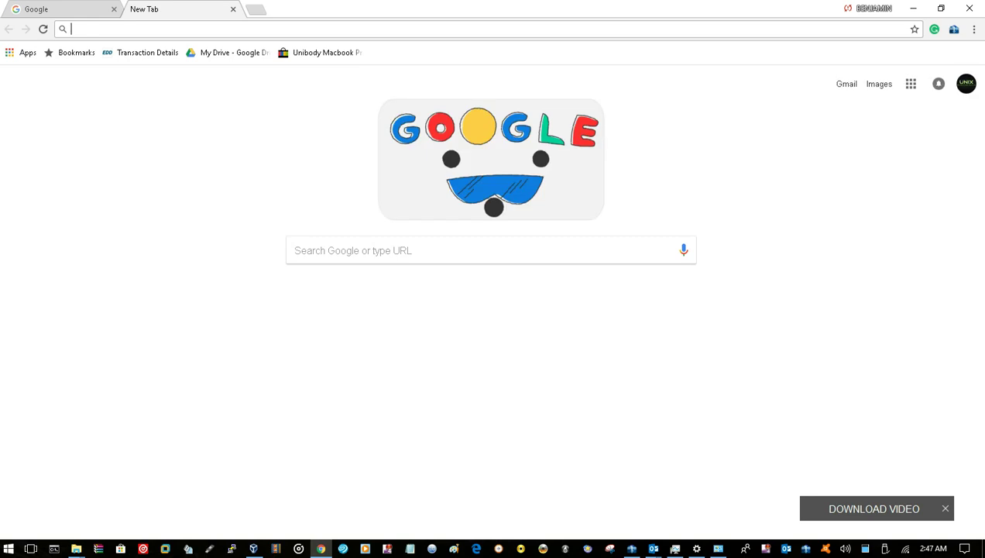
Open YouTube in the browser and look through the YouTube Mixes on its home page
click(335, 349)
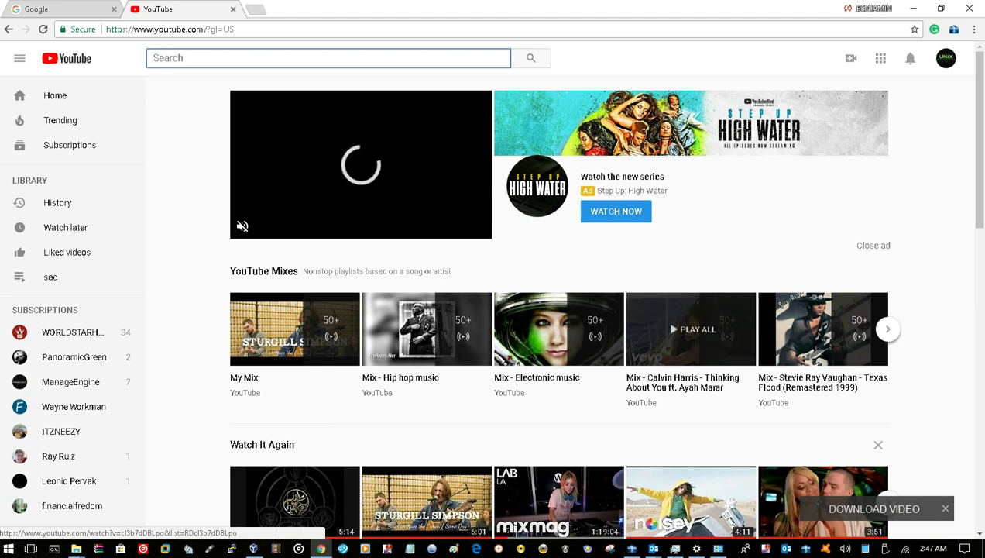
scroll(689, 329, down, 5)
scroll(689, 329, up, 2)
scroll(558, 328, up, 2)
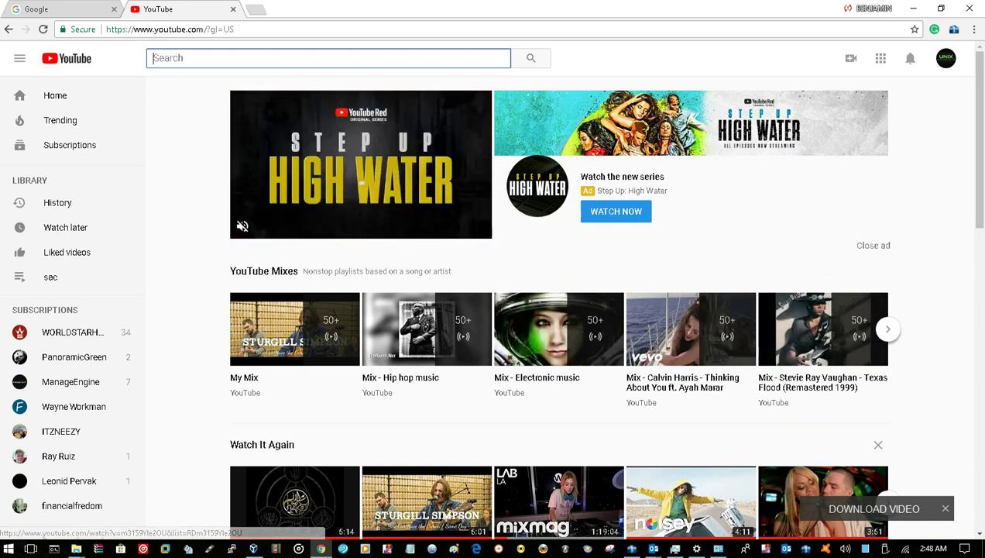
click(888, 328)
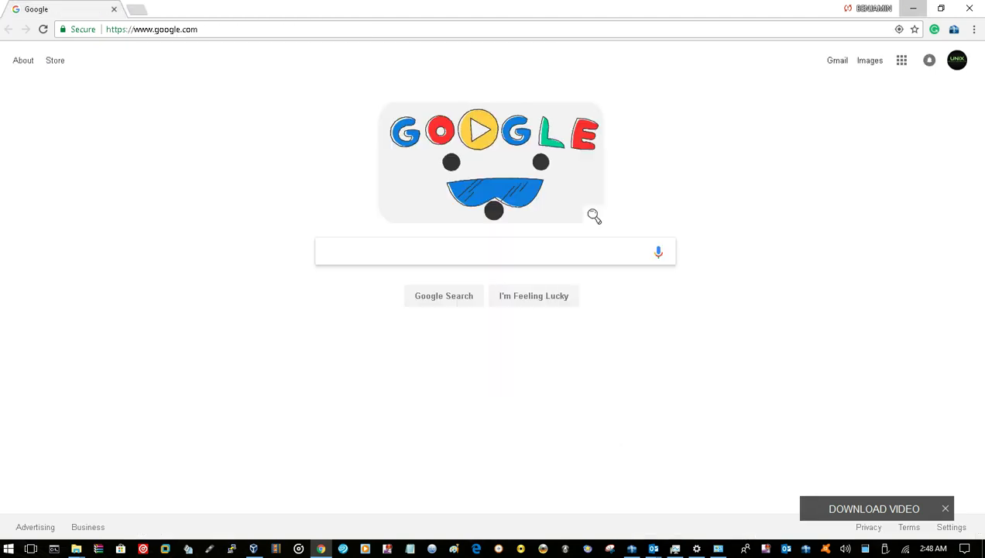
Switch to Command Prompt, run the continuous ping "ping facebook.com -t", and stop it after several replies
click(913, 8)
click(54, 548)
click(172, 260)
text(ping)
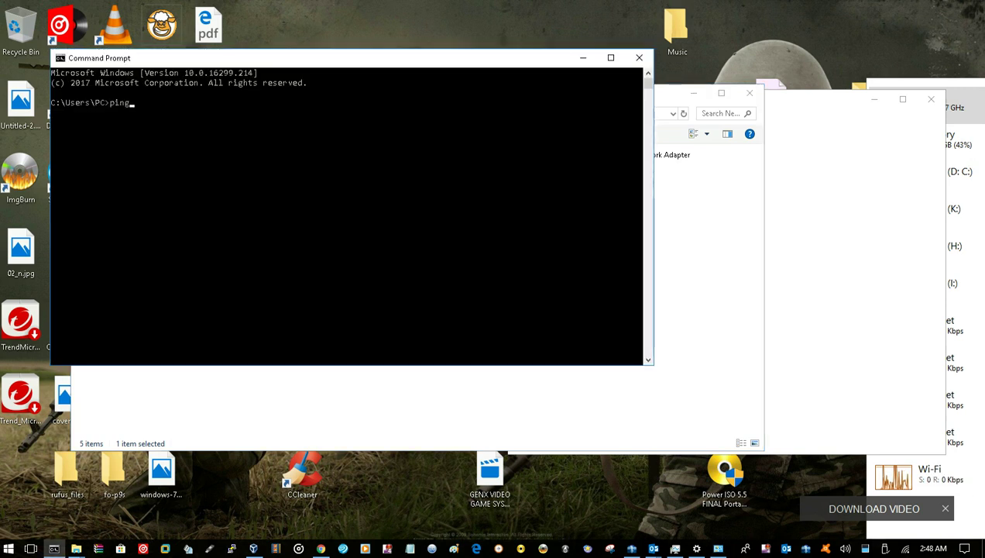
text( faceboo)
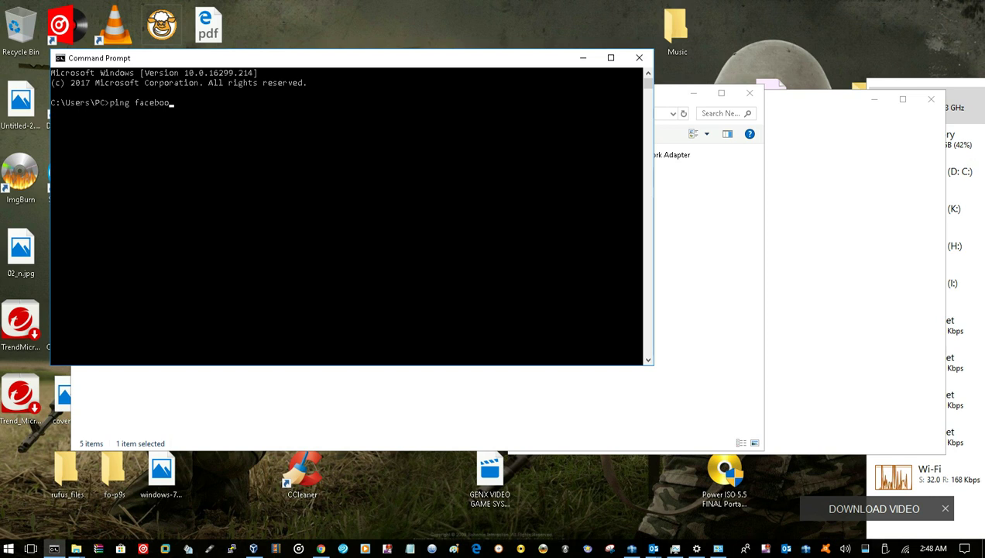
text(k.com -t)
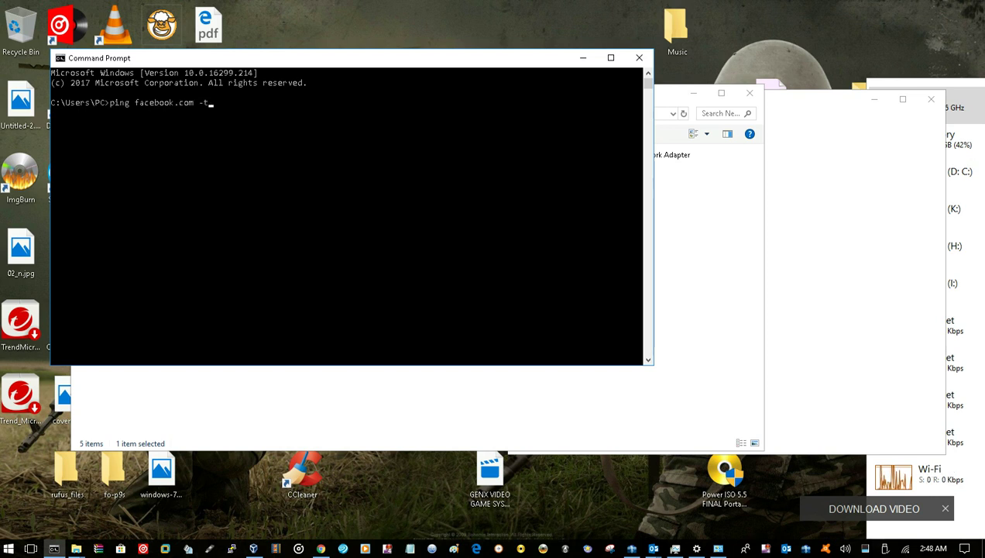
key(Return)
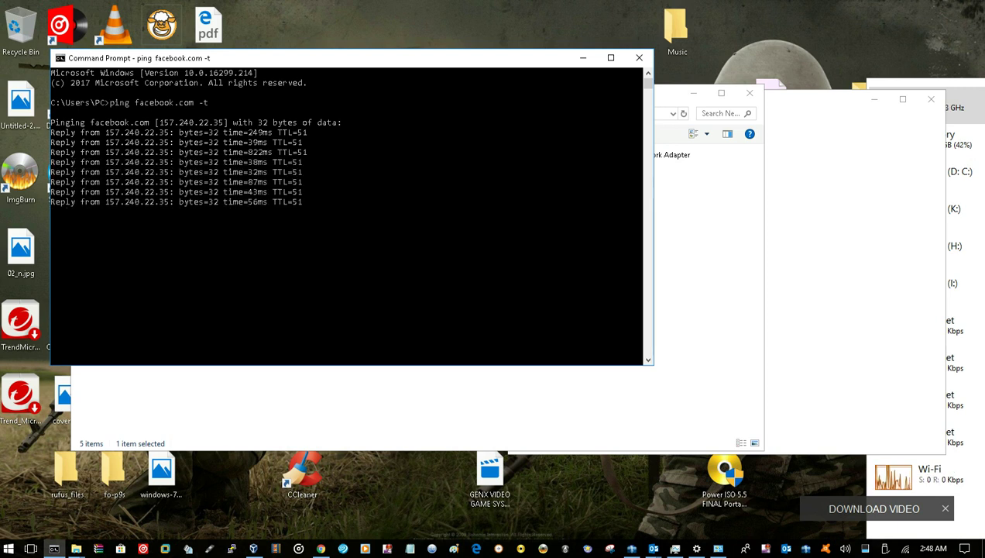
key(ctrl+c)
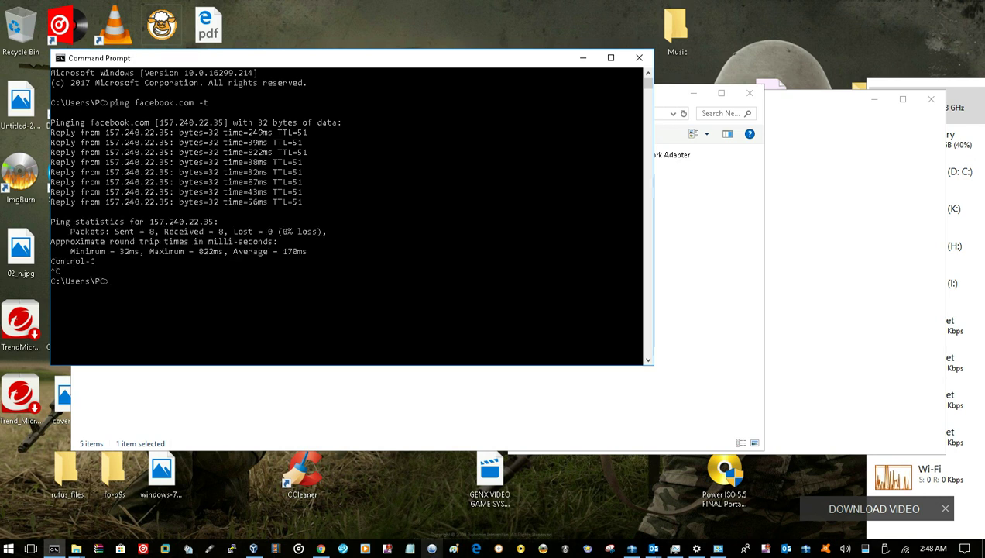
Switch back to Chrome, check how facebook.com loads in a new tab, and close that tab
click(320, 549)
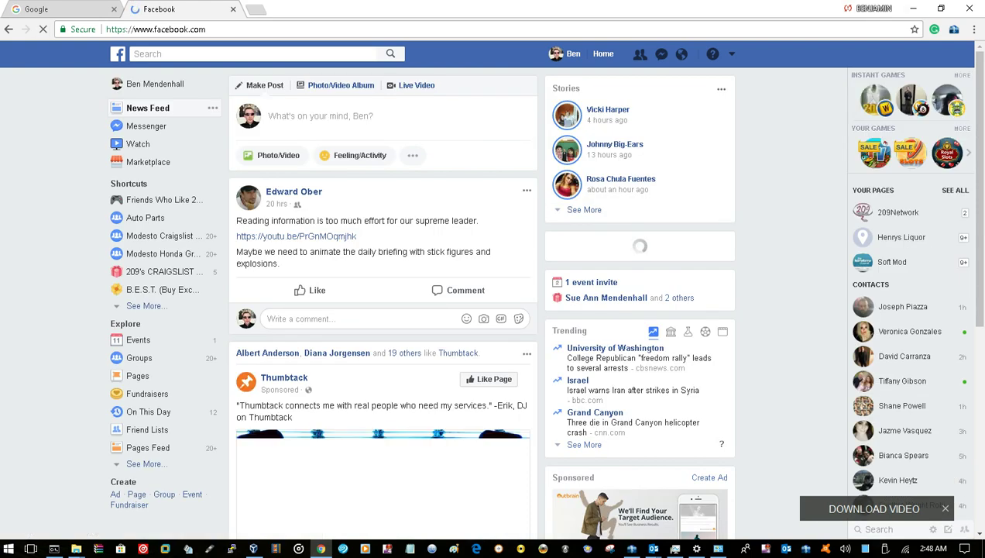
click(233, 9)
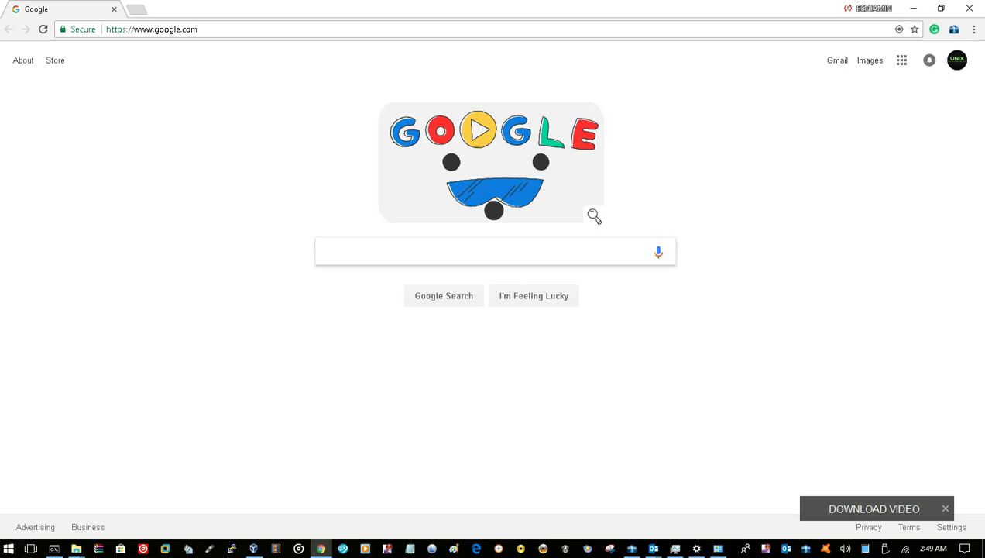
Search Google for "fastest free dns server"
click(481, 251)
text(fastest )
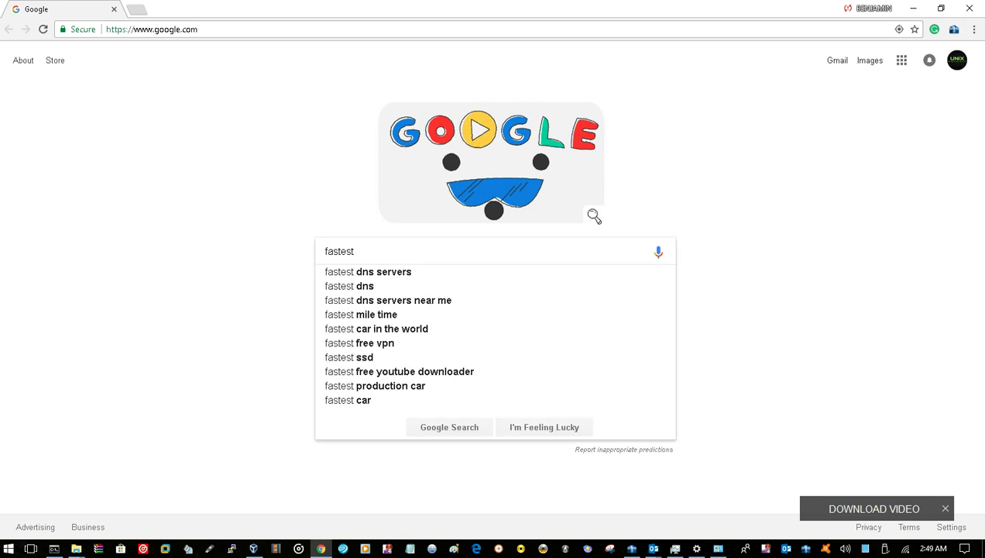
text(free )
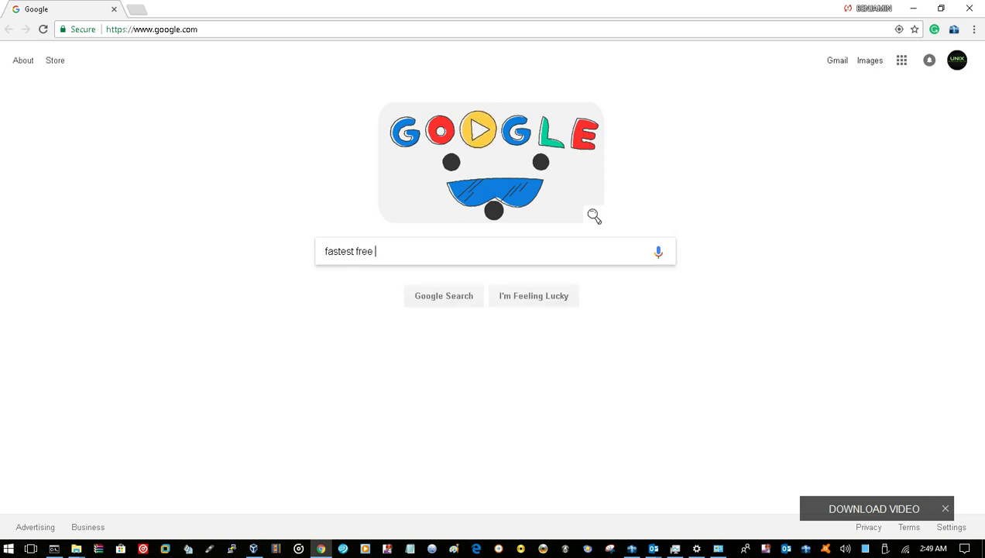
text(dns )
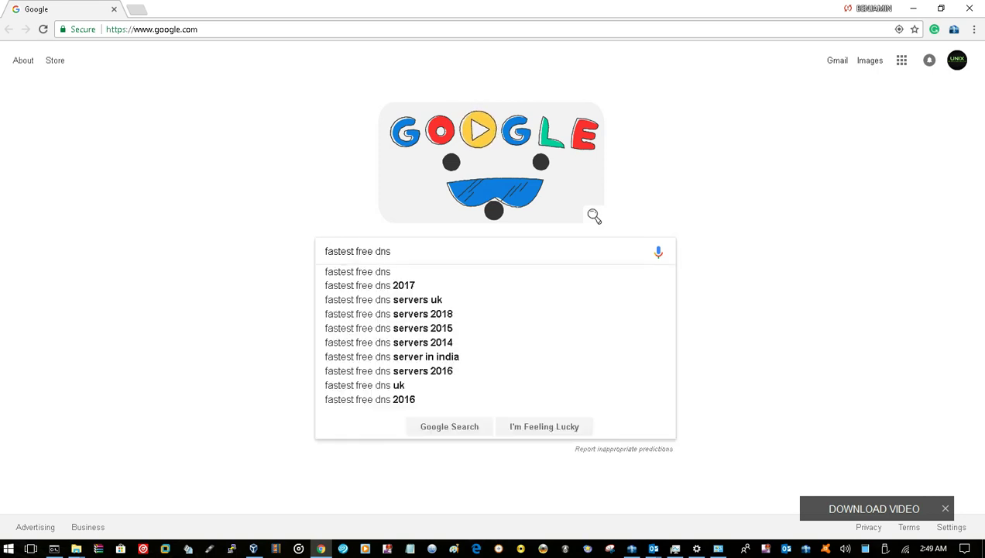
text(server)
key(Return)
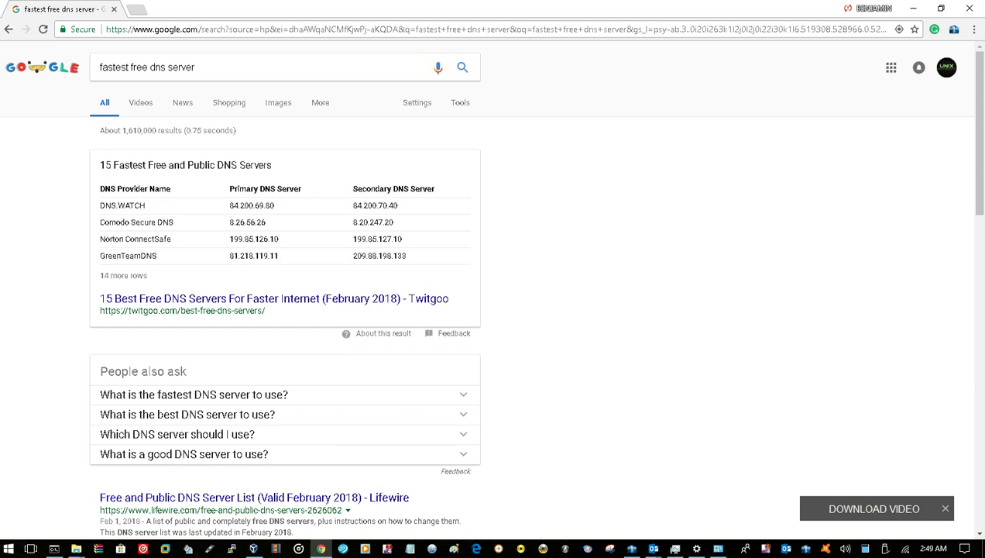
double_click(254, 240)
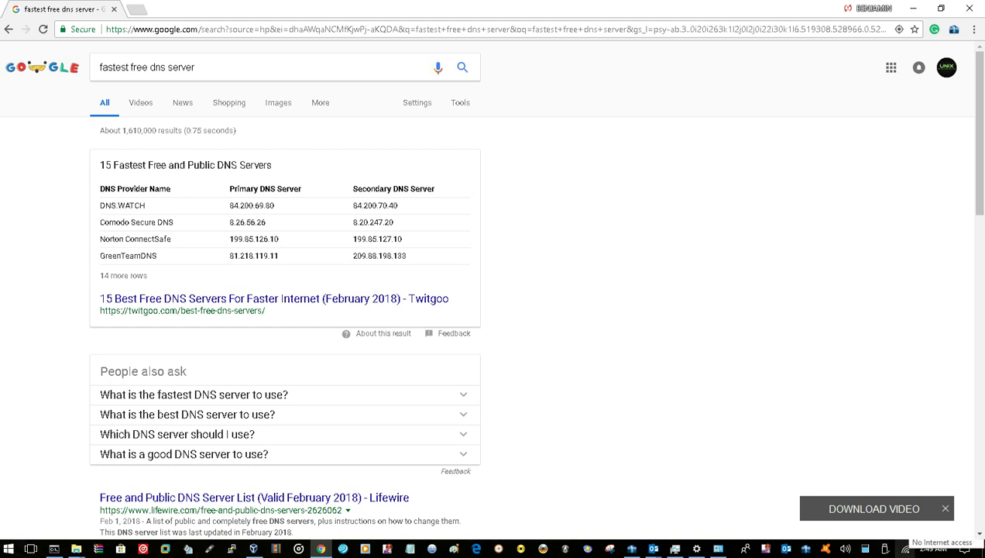
Open the Windows Network & Internet settings and go to the adapter options from the Wi-Fi page
right_click(905, 548)
click(881, 533)
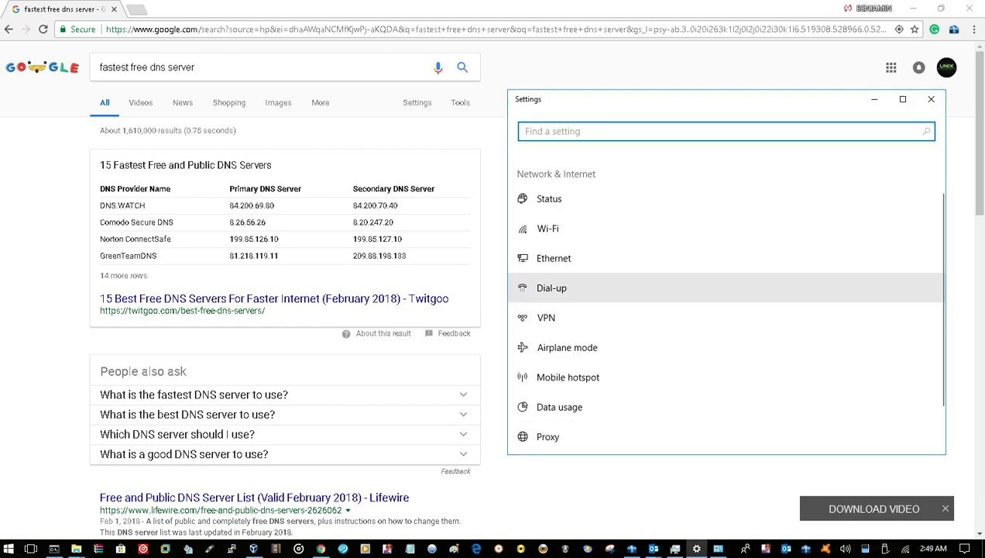
click(543, 285)
click(523, 99)
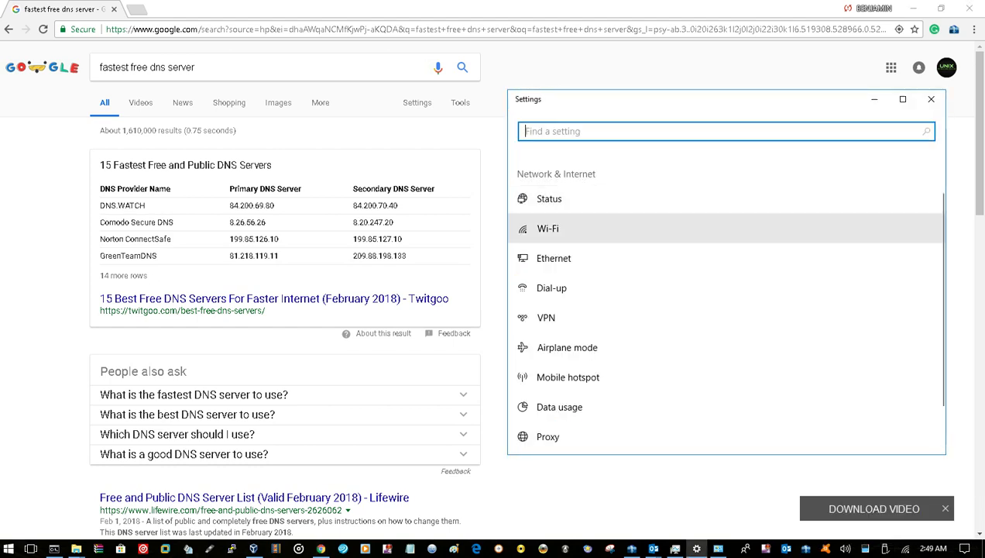
click(548, 229)
scroll(726, 300, down, 3)
scroll(726, 299, up, 3)
scroll(727, 300, down, 1)
scroll(726, 300, down, 5)
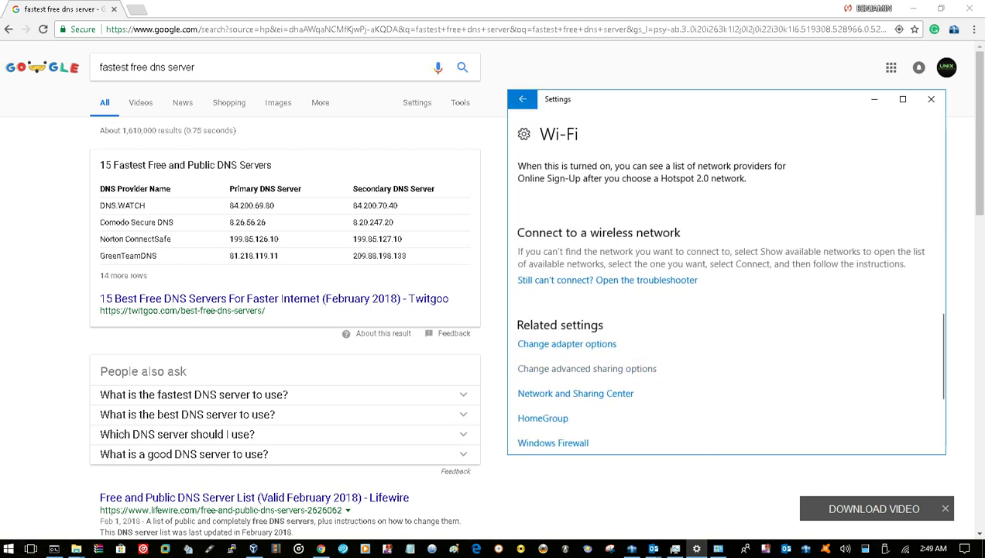
click(564, 342)
Open the Internet Protocol Version 4 properties of the Wi-Fi 3 adapter and enable manually specified DNS server addresses
right_click(138, 201)
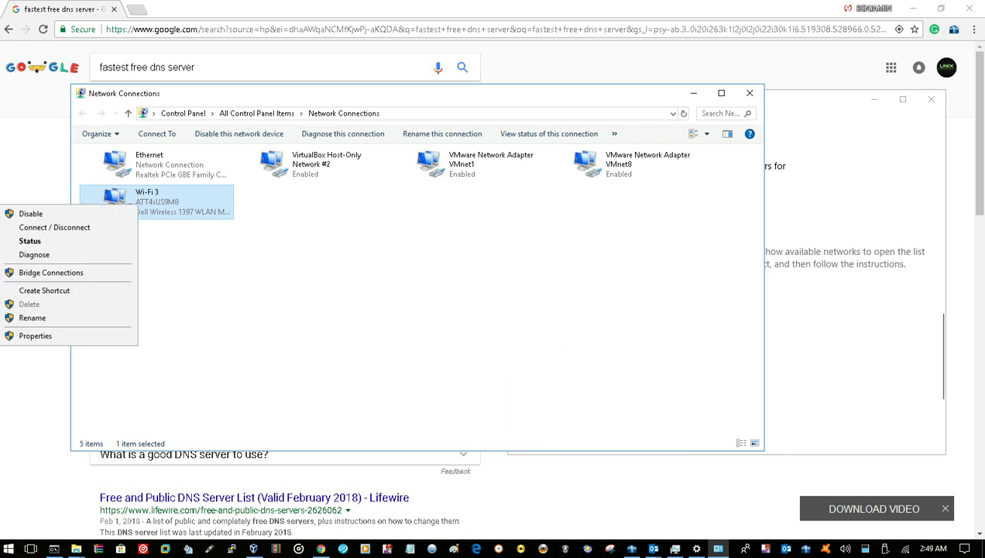
click(46, 334)
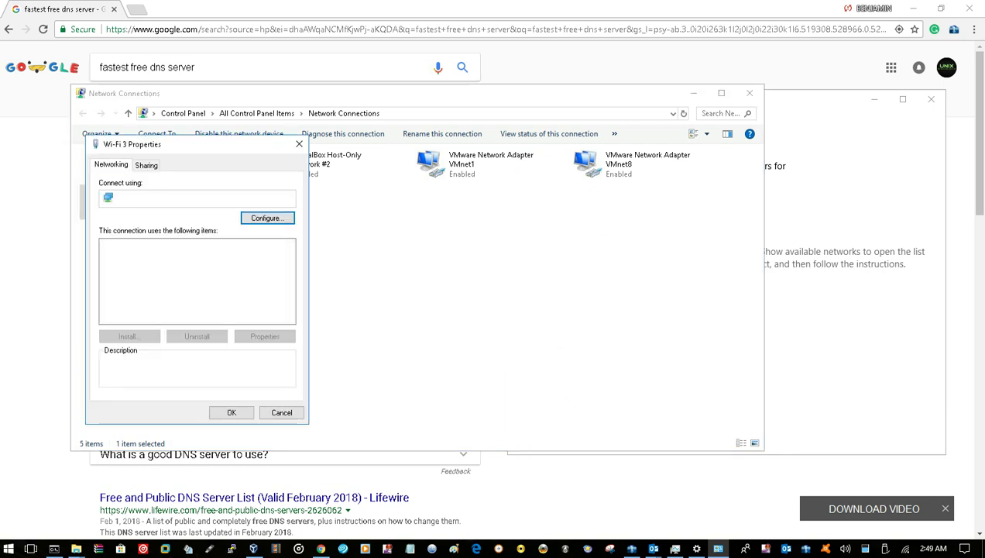
click(181, 298)
click(265, 336)
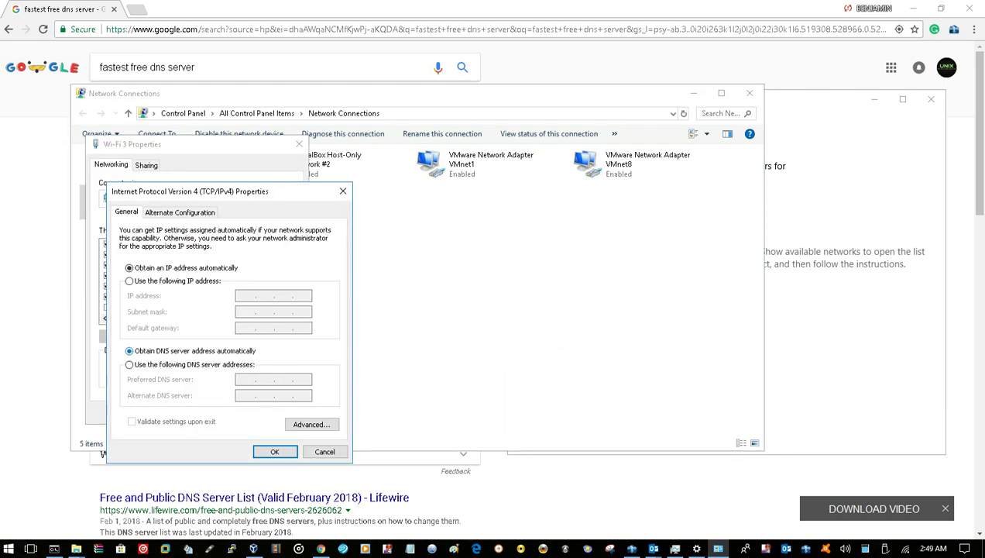
click(130, 364)
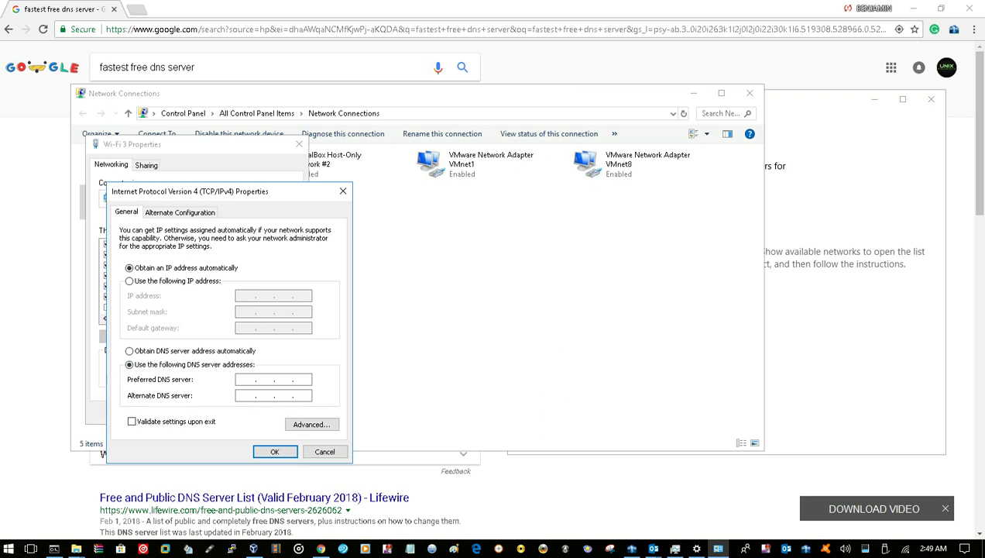
Switch to the Chrome search results and copy Norton ConnectSafe's primary DNS address, 199.85.126.10
click(833, 101)
key(alt+Tab)
key(alt+Tab)
key(alt+Tab)
key(alt+Tab)
key(alt+Tab)
key(alt+Tab)
key(alt+Tab)
key(alt+Tab)
key(alt+Tab)
key(alt+Tab)
key(alt+Tab)
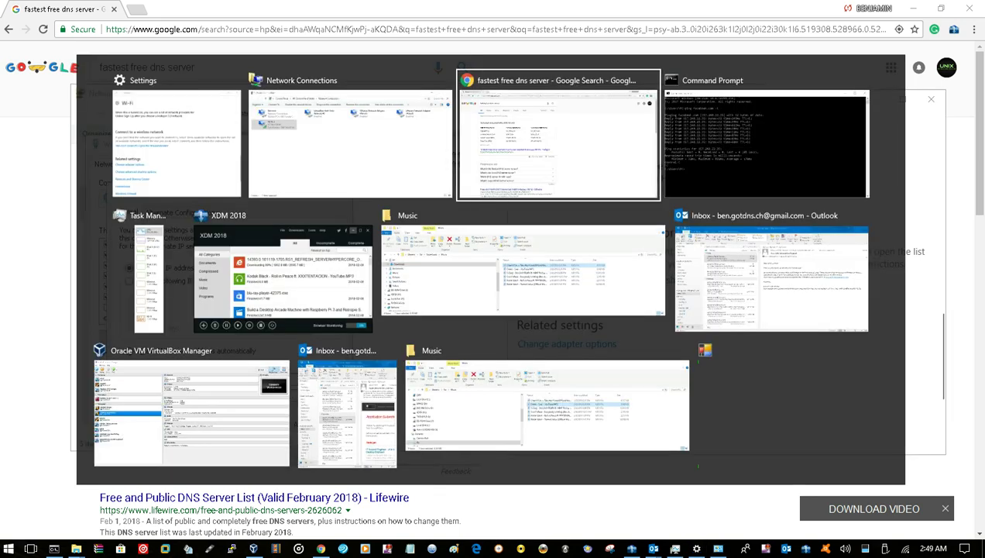
key(alt+Tab)
key(alt+Tab)
key(alt+Tab)
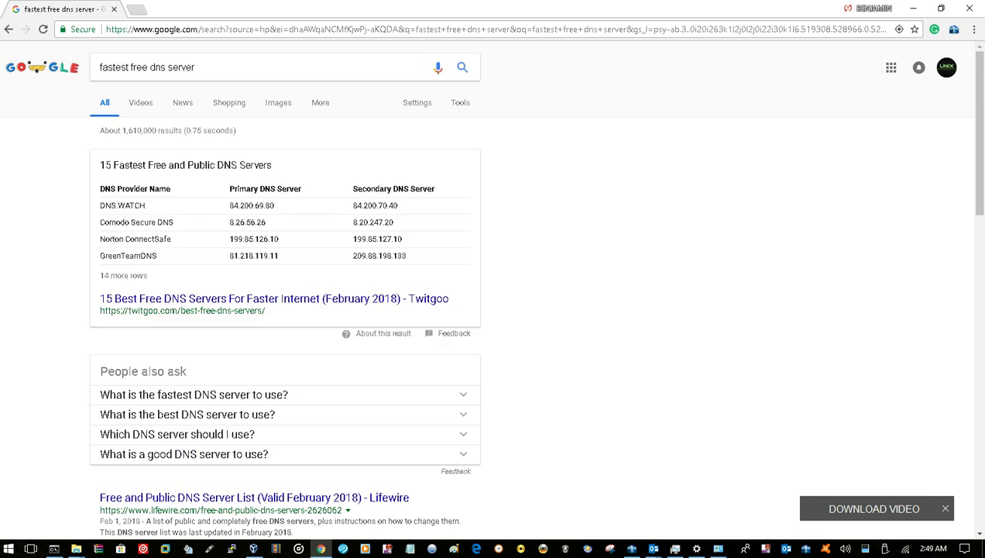
drag(242, 238, 278, 239)
right_click(271, 242)
click(282, 252)
Return to the IPv4 properties dialog and paste 199.85.126.10 as the preferred DNS server
key(alt+Tab)
key(alt+Tab)
key(alt+Tab)
key(alt+Tab)
key(alt+Tab)
key(alt+Tab)
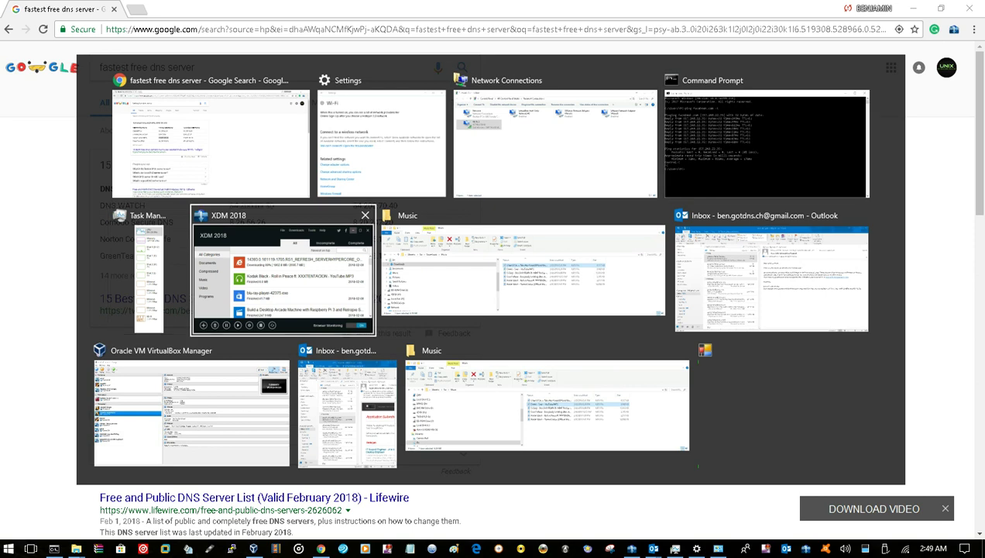
key(alt+Tab)
key(alt+Tab)
key(alt+Tab)
key(alt+Tab)
key(alt+Tab)
key(alt+Tab)
key(alt+Tab)
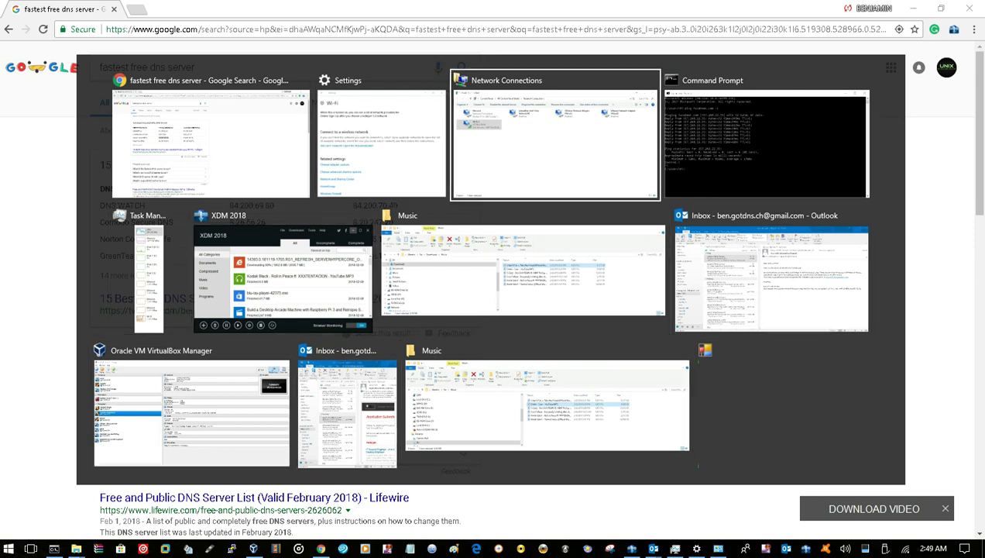
key(alt+Tab)
key(alt+Tab)
key(alt+Tab)
key(alt+Tab)
key(alt+Tab)
key(alt+Tab)
key(alt+Tab)
key(alt+Tab)
key(alt+Tab)
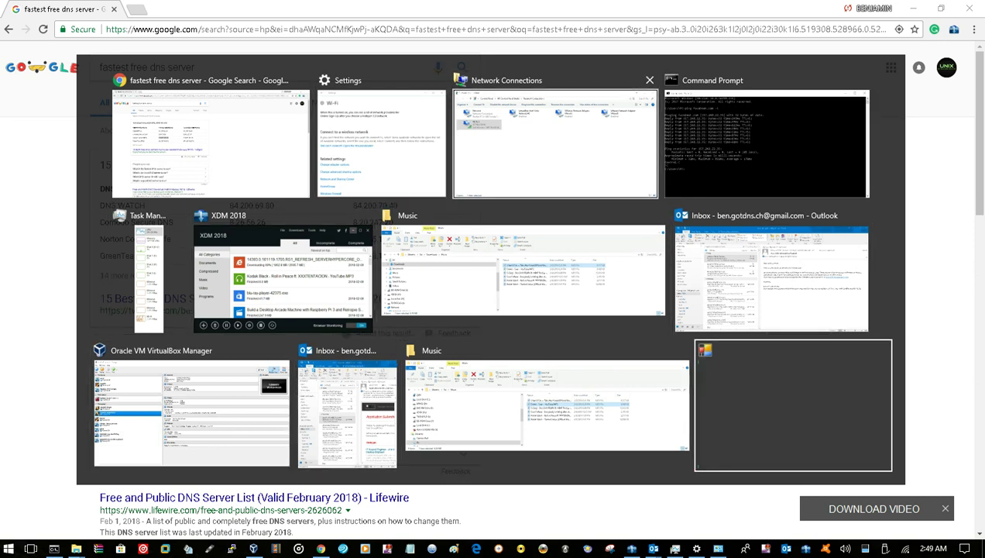
key(alt+Tab)
key(alt+Tab)
key(alt+Tab)
key(alt+Tab)
key(alt+Tab)
key(alt+Tab)
key(alt+Tab)
key(alt+Tab)
key(alt+Tab)
key(alt+Tab)
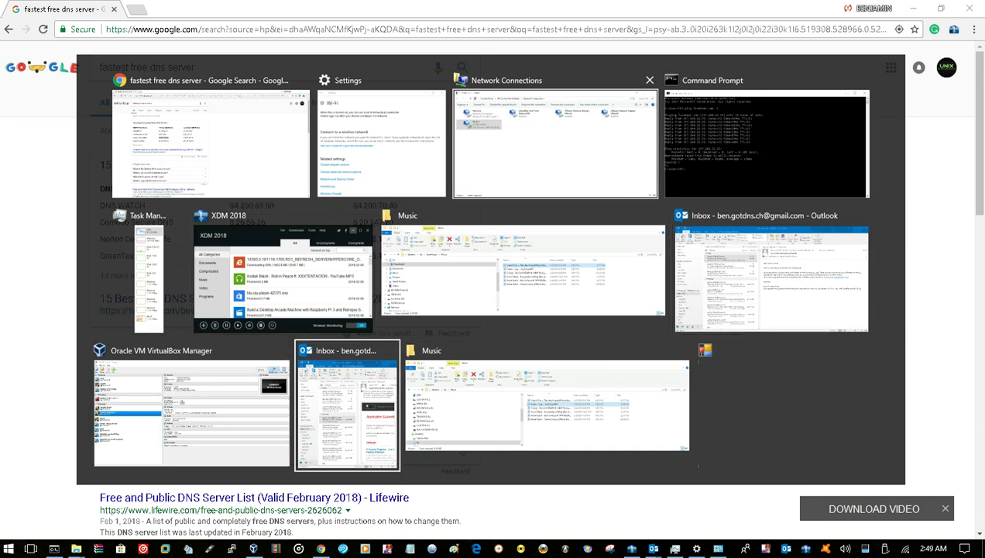
key(alt+Tab)
key(alt+Tab)
key(alt+Tab)
key(alt+Tab)
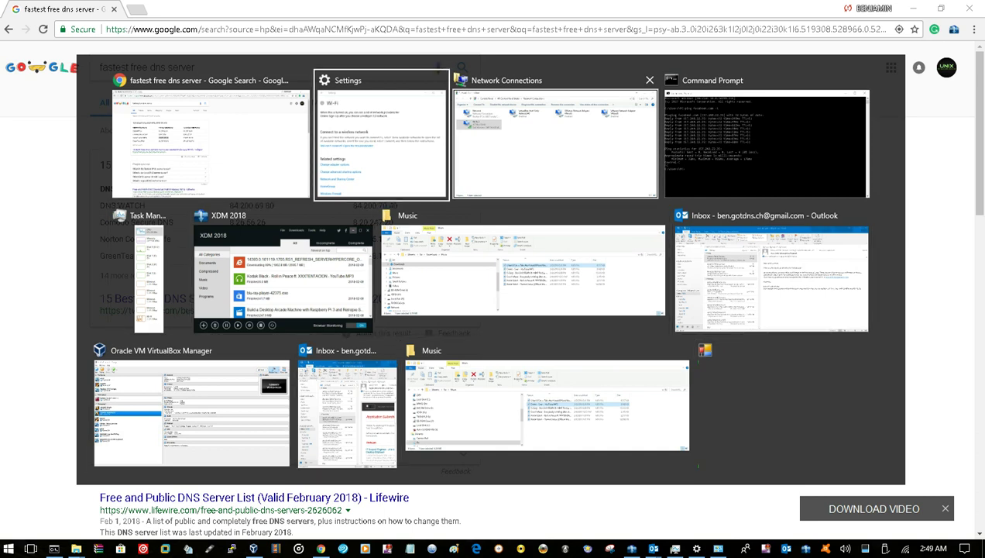
key(alt+Tab)
click(242, 365)
click(246, 378)
right_click(248, 377)
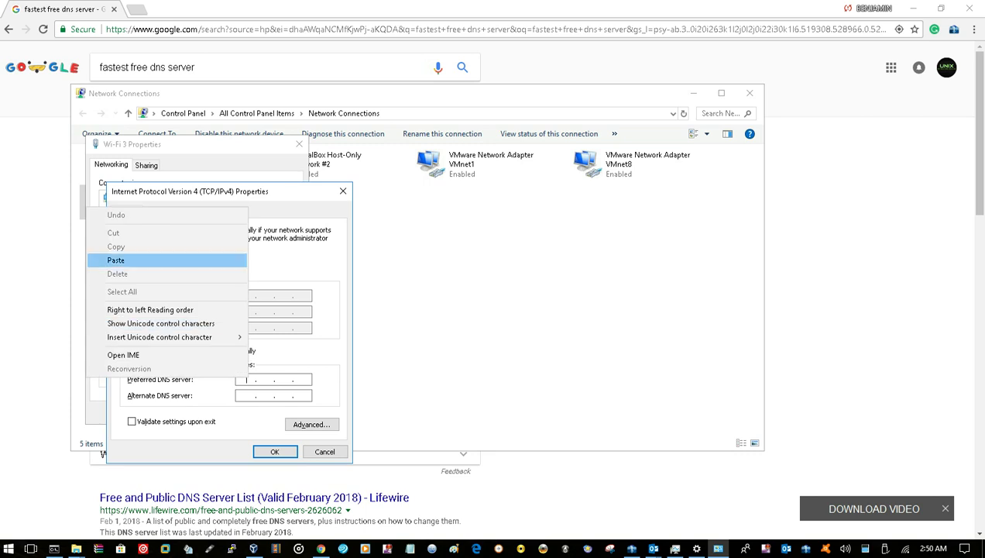
click(115, 259)
Copy Norton ConnectSafe's secondary DNS address, 199.85.127.10, from Chrome into the alternate DNS server field and accept the IPv4 settings
key(alt+Tab)
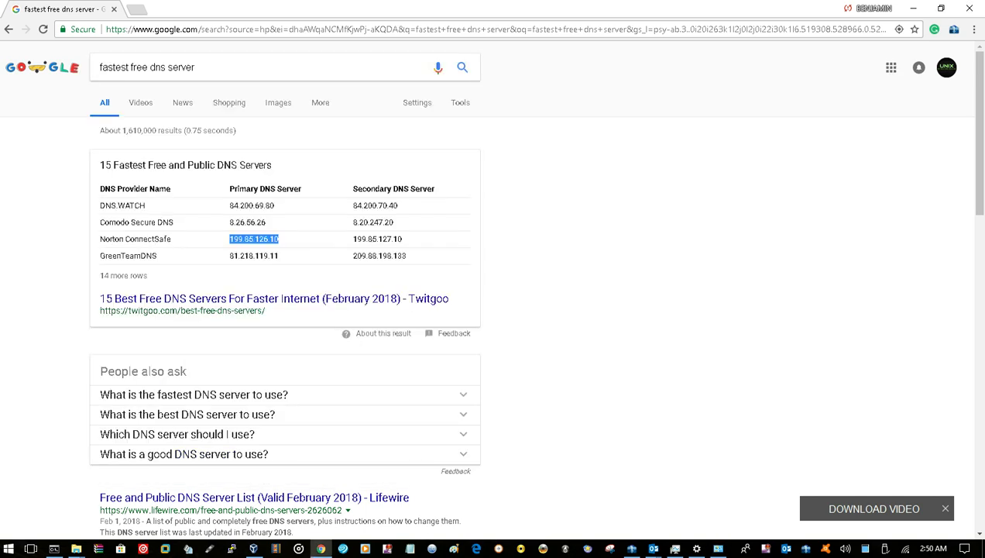
drag(354, 239, 402, 238)
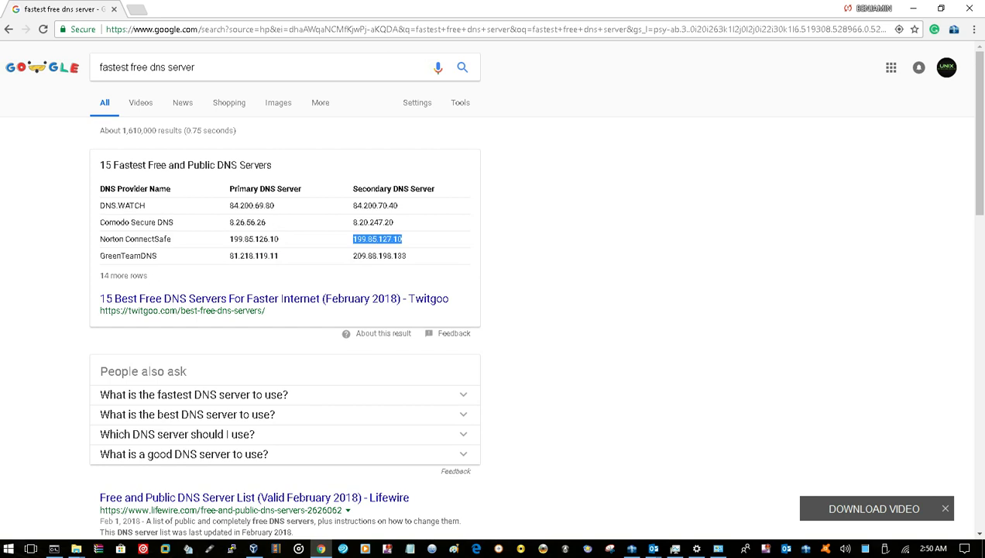
right_click(388, 237)
click(418, 246)
key(alt+Tab)
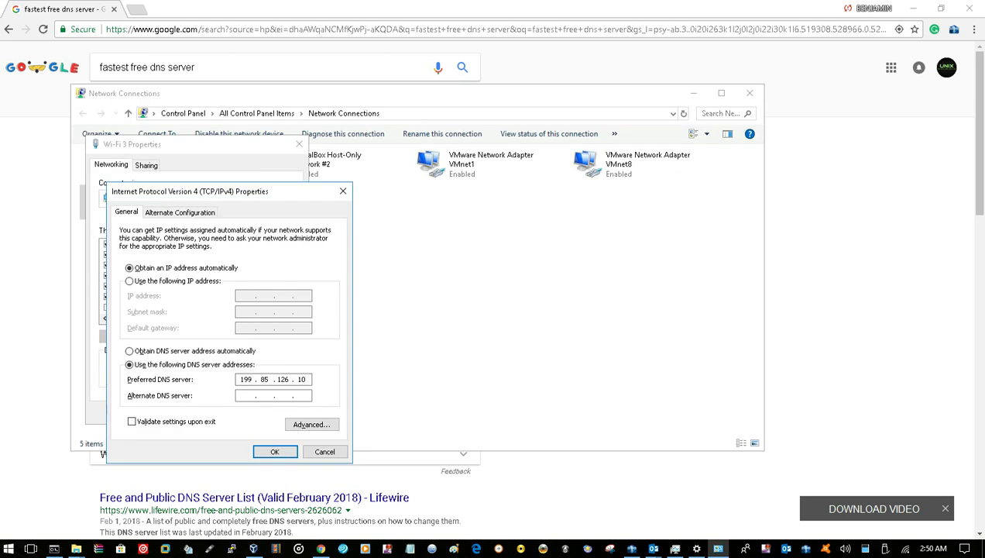
right_click(248, 393)
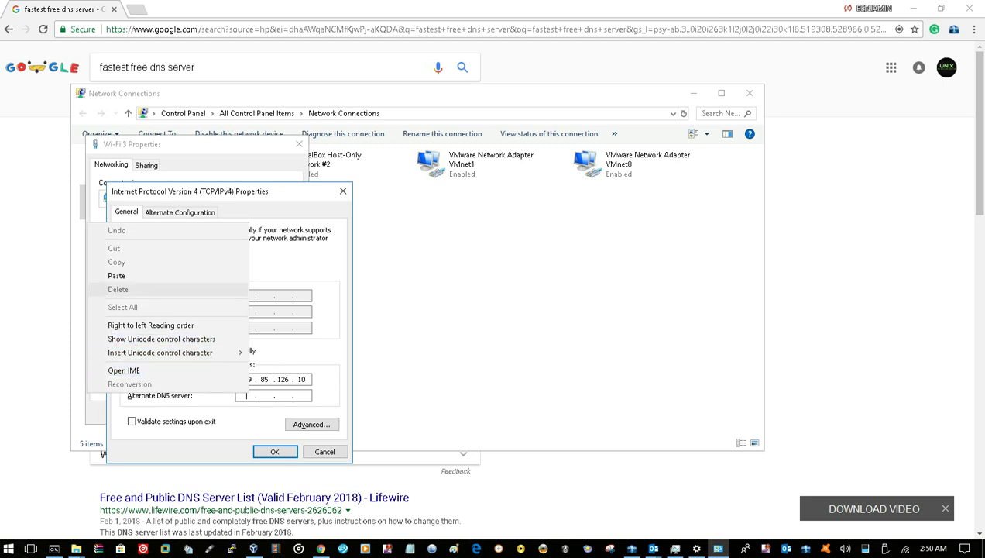
click(167, 275)
key(Return)
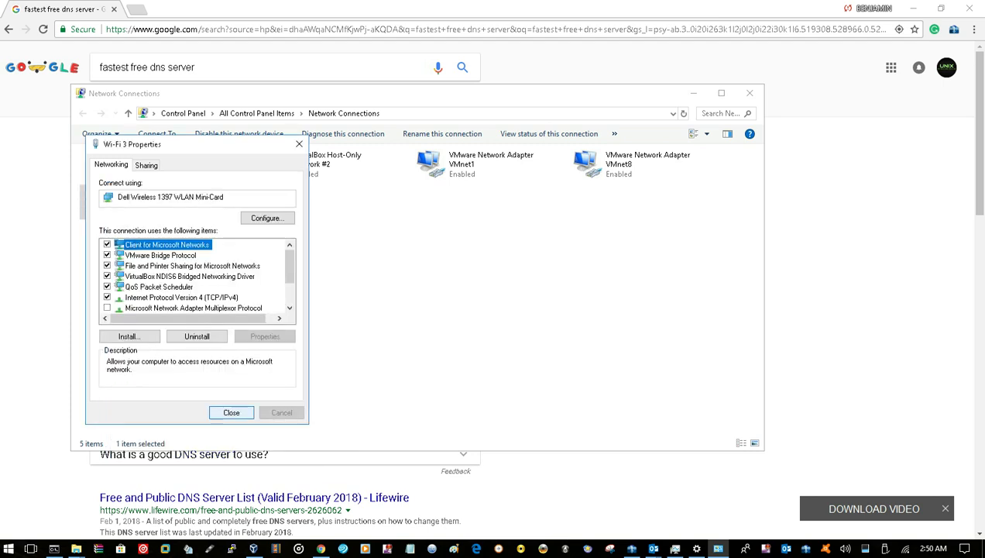
Close the Wi-Fi 3 properties dialog and the Network Connections window
key(Return)
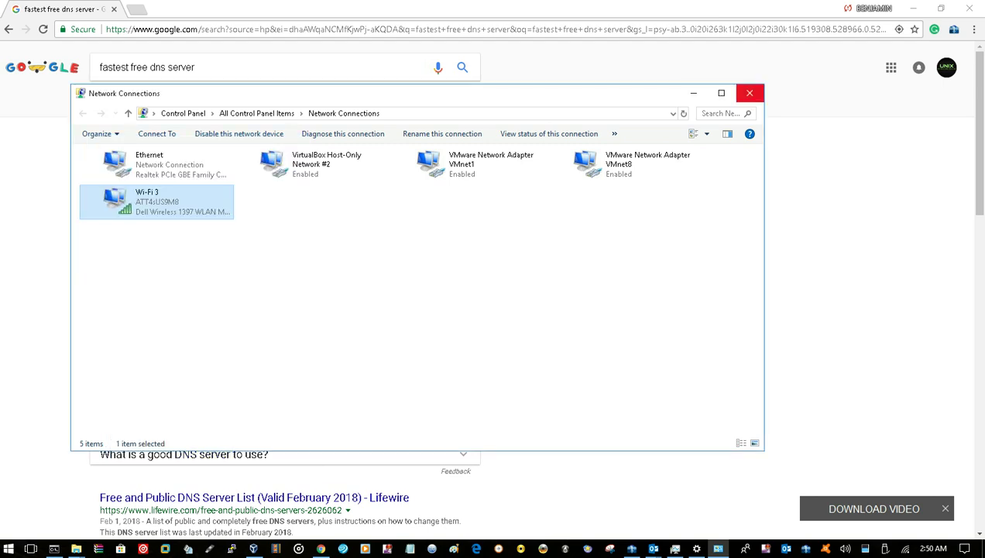
click(749, 93)
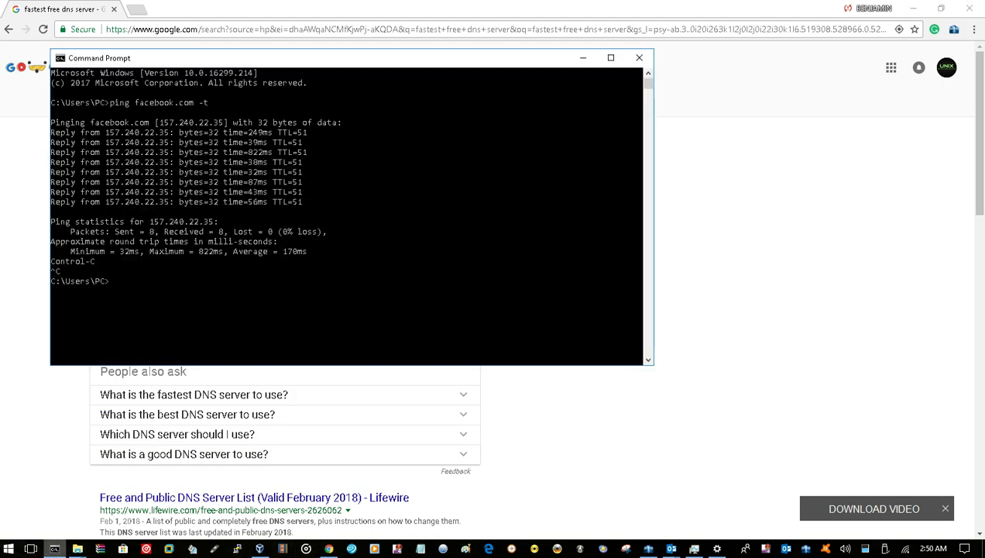
Switch to Command Prompt, rerun ping facebook.com -t to check the response times, and stop the ping
click(54, 548)
click(300, 330)
key(Up)
key(Return)
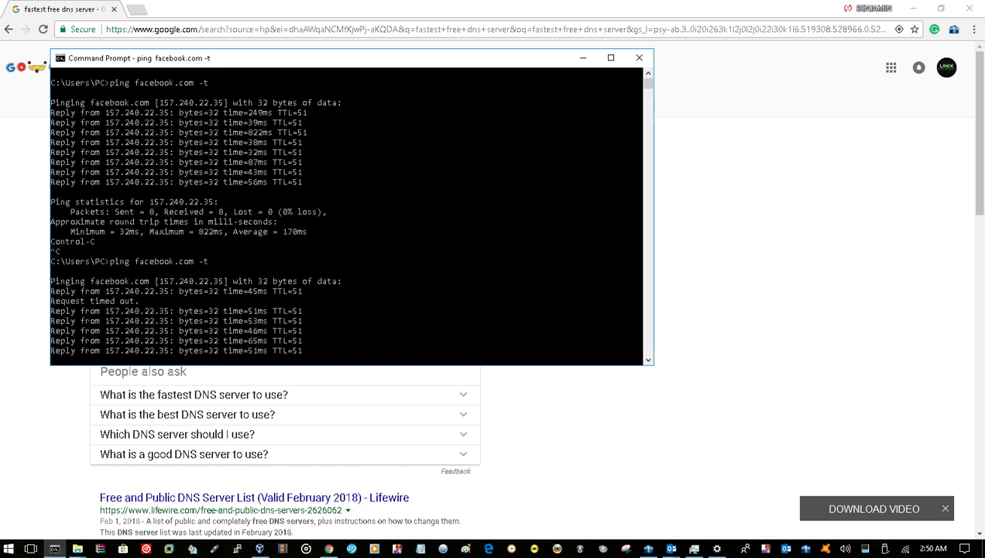
key(ctrl+a)
key(ctrl+c)
key(Escape)
key(ctrl+c)
Try to flush the DNS cache with the command ipconfig /flush dns
text(ipcon)
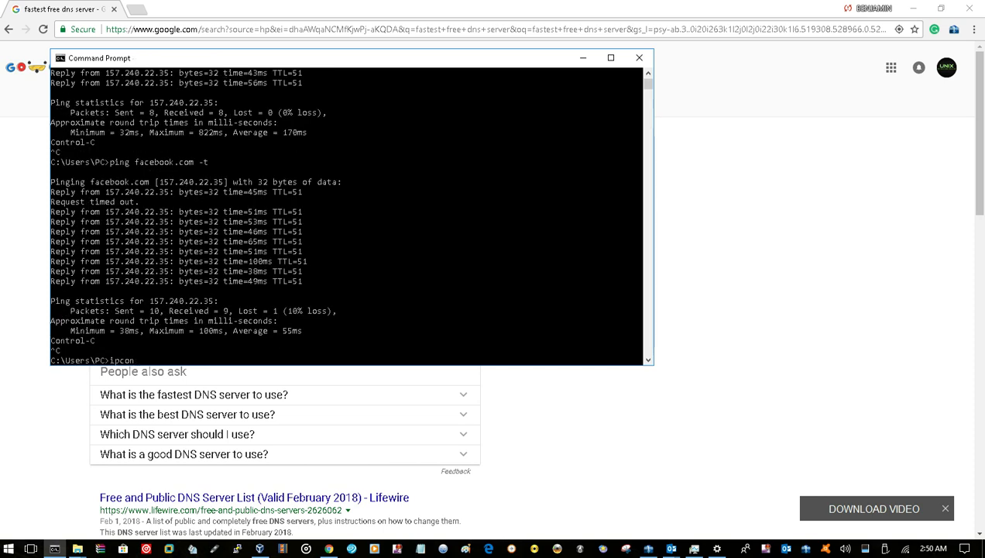
text(g /flush dns)
key(Return)
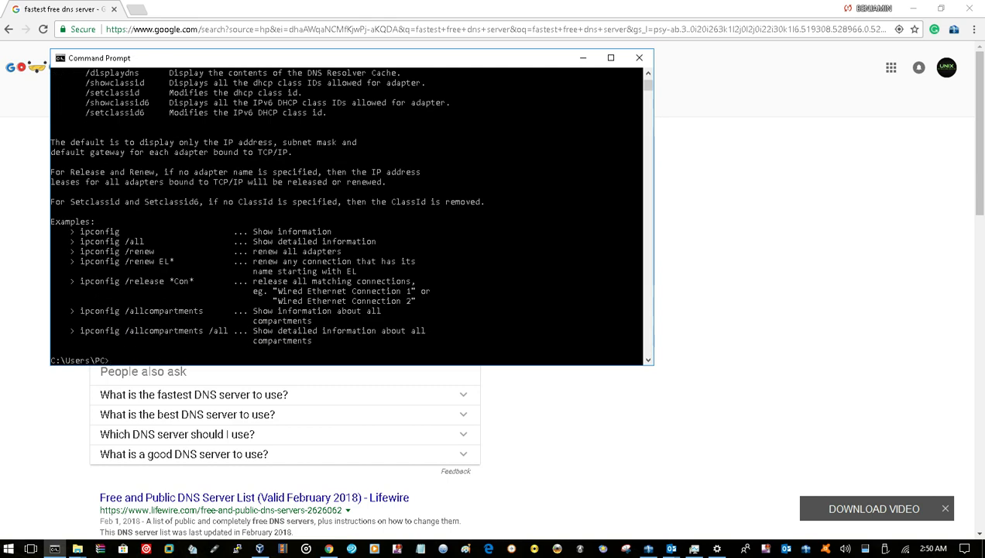
Correct the previous command to ipconfig /flushdns, run it, and close Command Prompt
key(Up)
key(BackSpace)
key(BackSpace)
key(BackSpace)
key(BackSpace)
text(d)
key(Return)
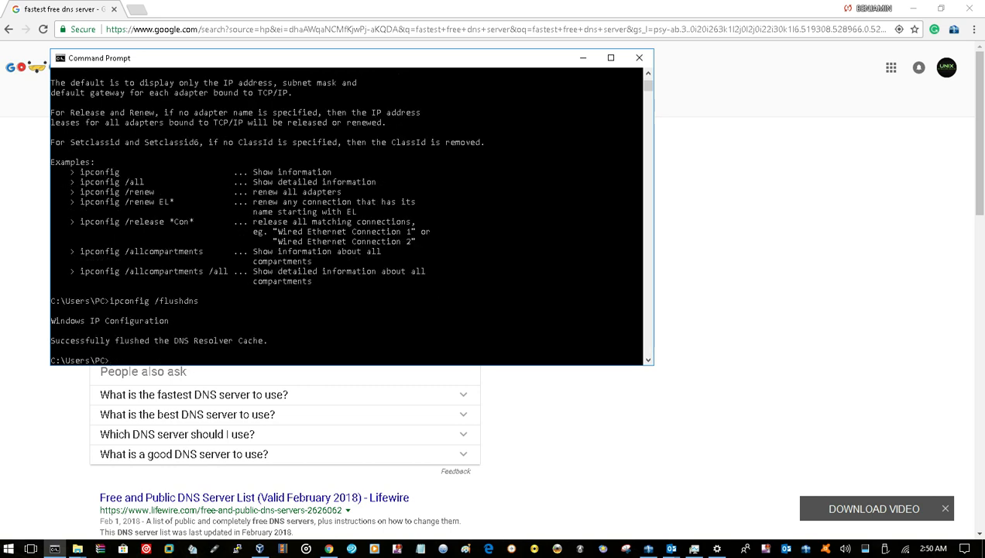
click(639, 57)
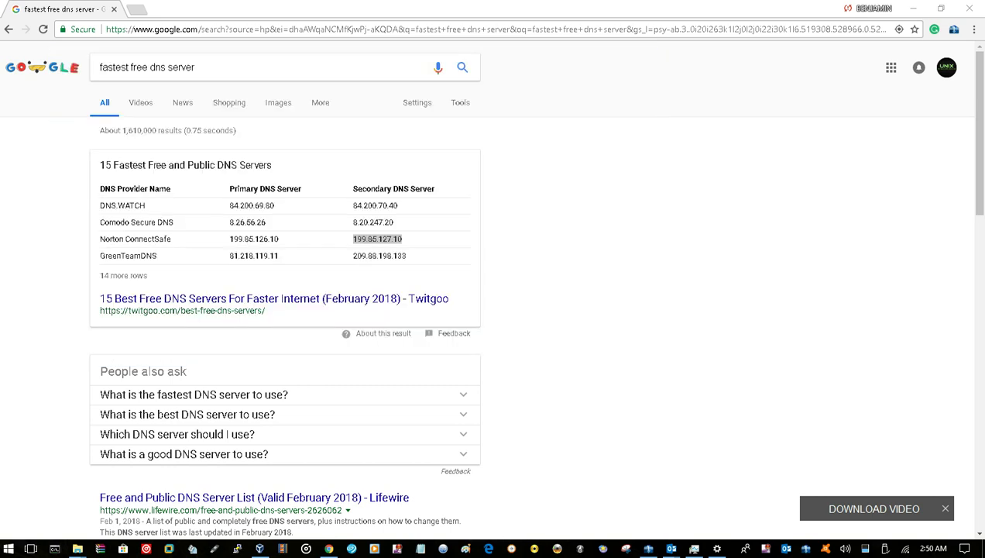
Open YouTube in a new Chrome tab, play the Stevie Ray Vaughan - Texas Flood mix, and decline the ad-removal offer
key(ctrl+t)
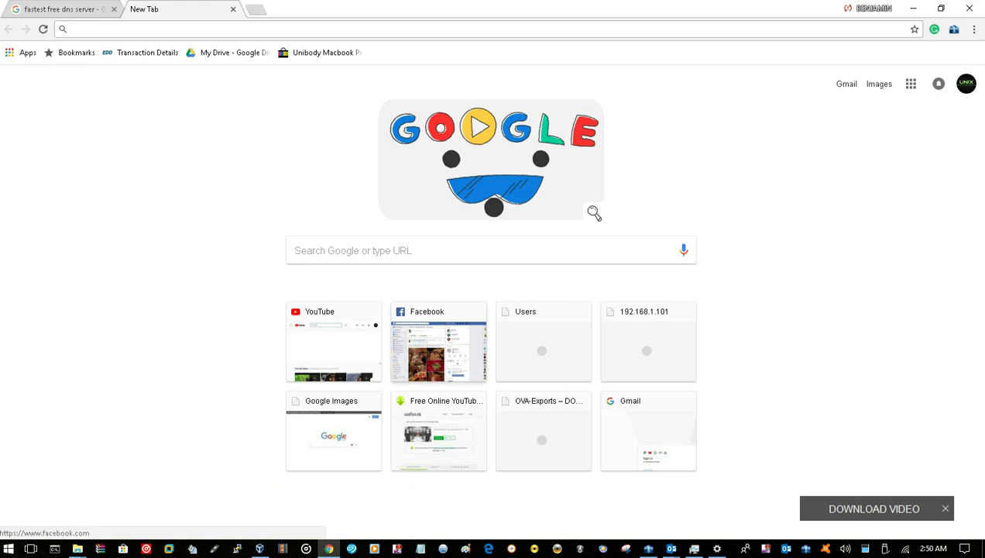
click(333, 345)
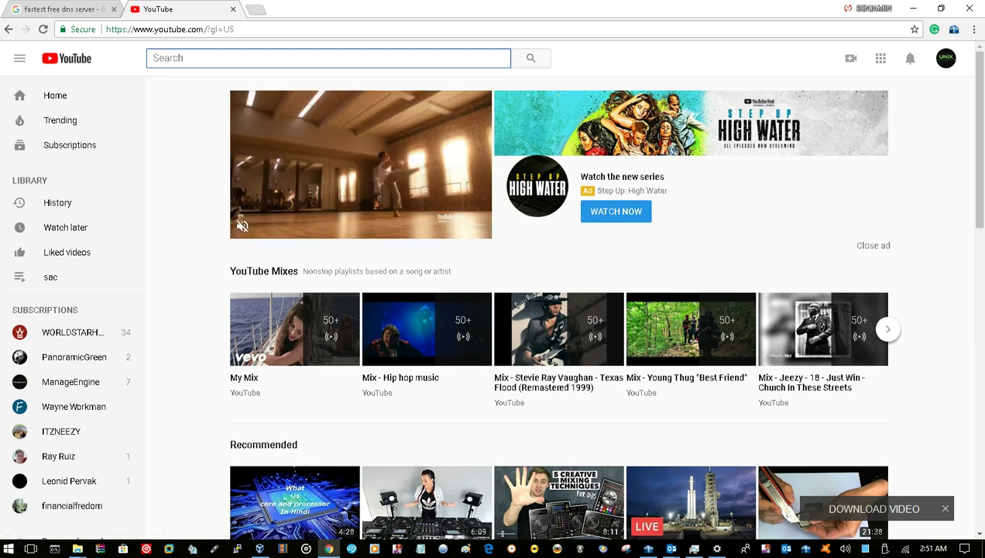
scroll(557, 310, down, 2)
scroll(559, 329, up, 2)
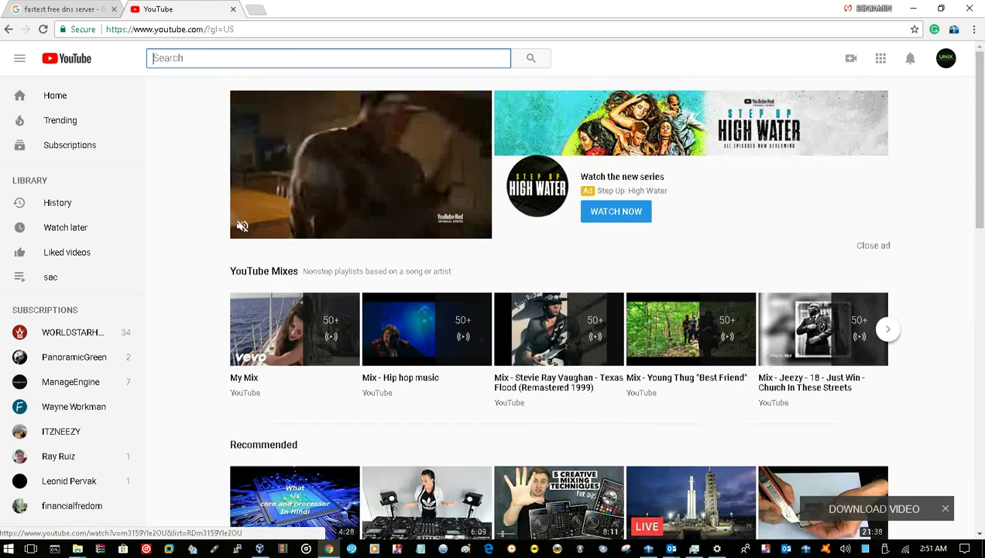
click(559, 329)
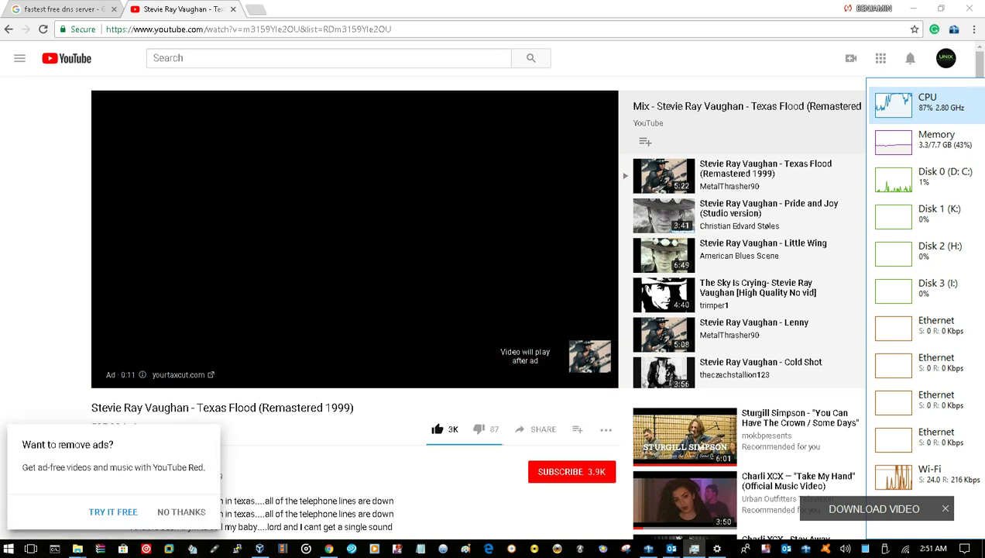
click(176, 512)
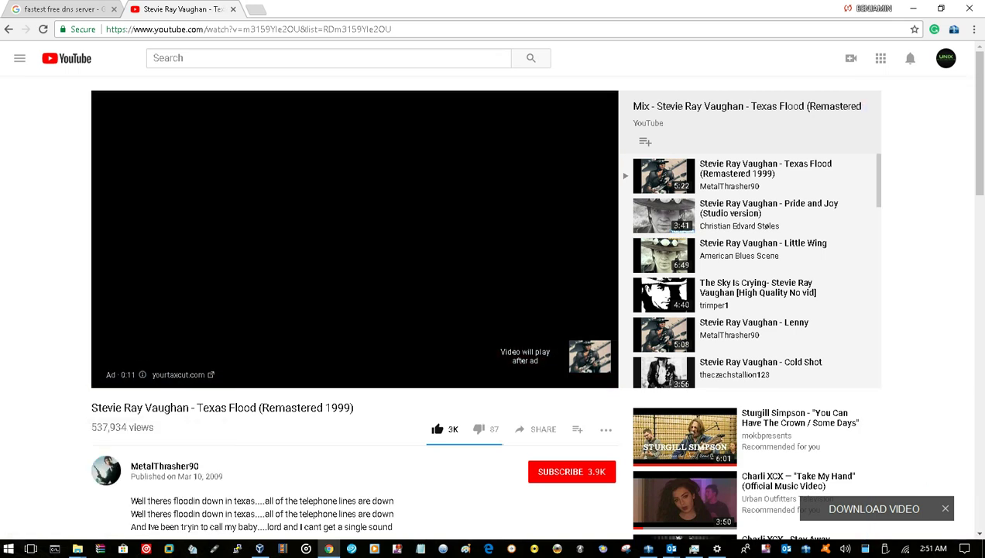
Open the Twitgoo article "15 Best Free DNS Servers For Faster Internet" from the search results and reduce the browser window from full screen
click(62, 9)
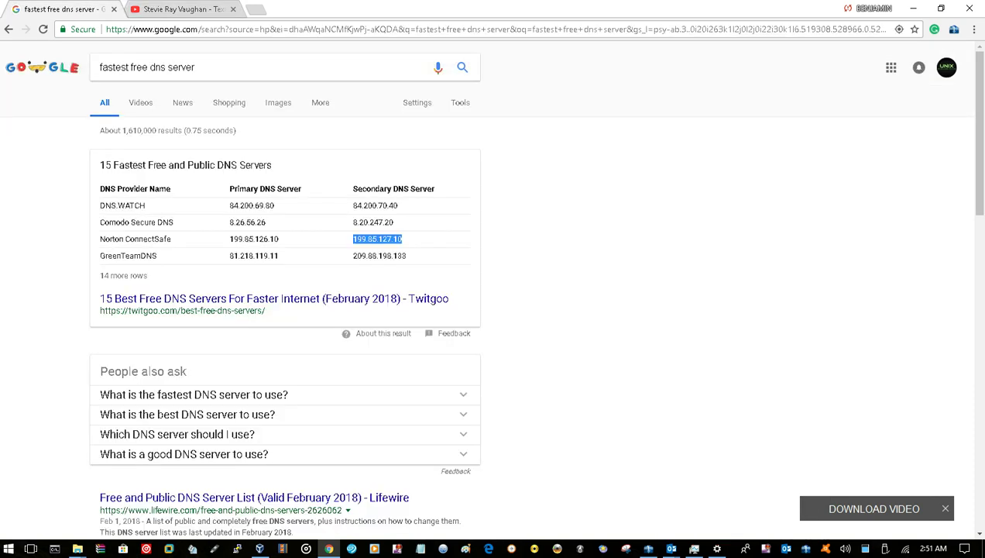
scroll(488, 295, down, 1)
click(274, 237)
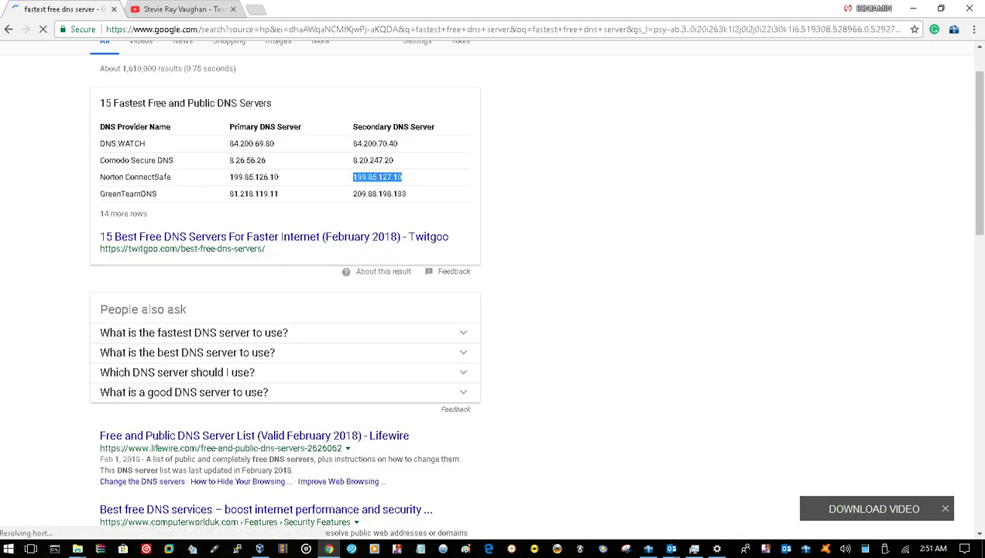
click(941, 8)
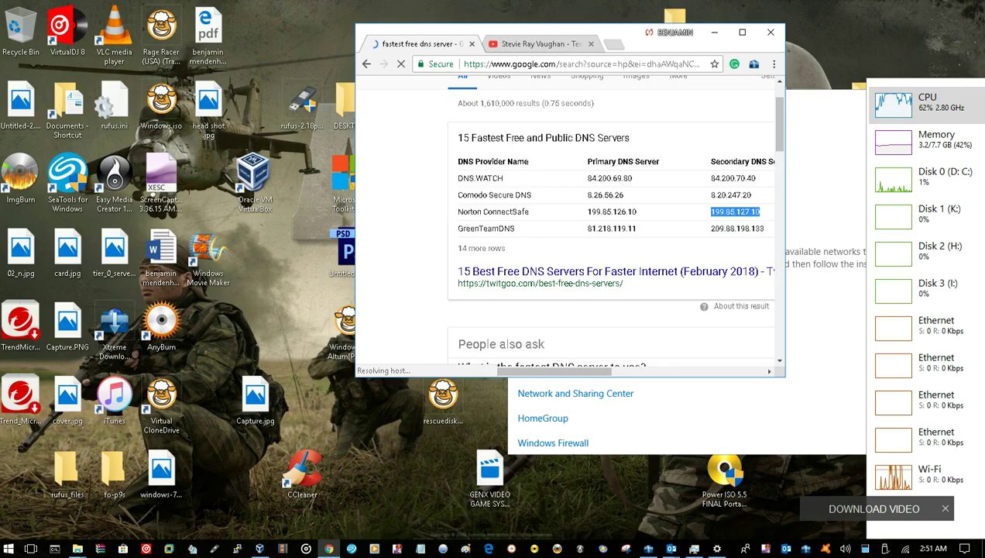
key(ctrl+Tab)
key(ctrl+shift+Tab)
key(ctrl+Tab)
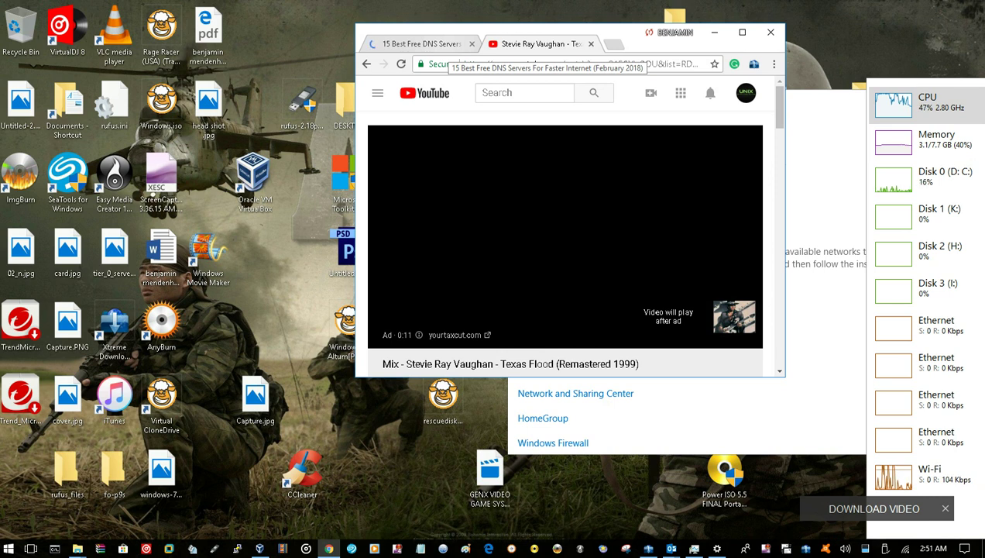
click(422, 44)
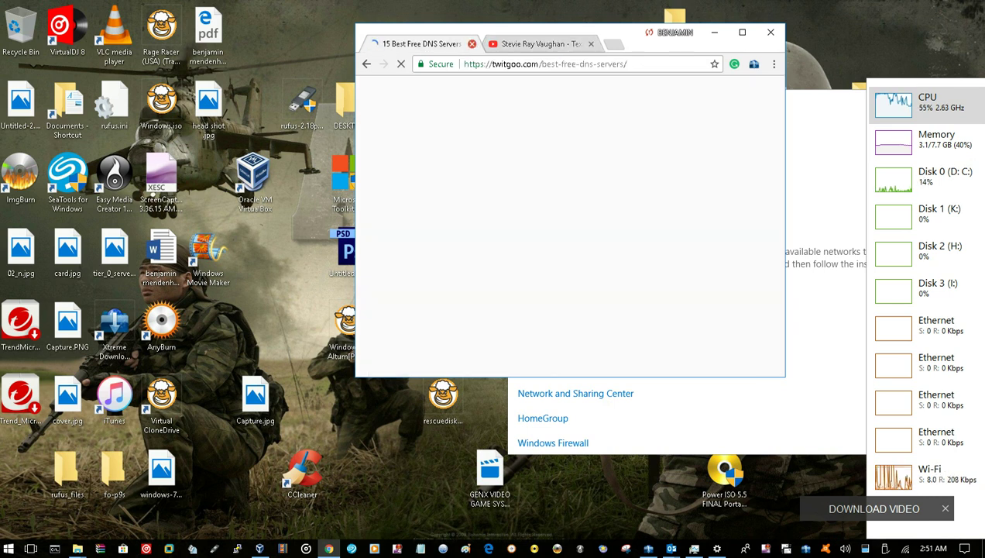
click(511, 45)
click(422, 44)
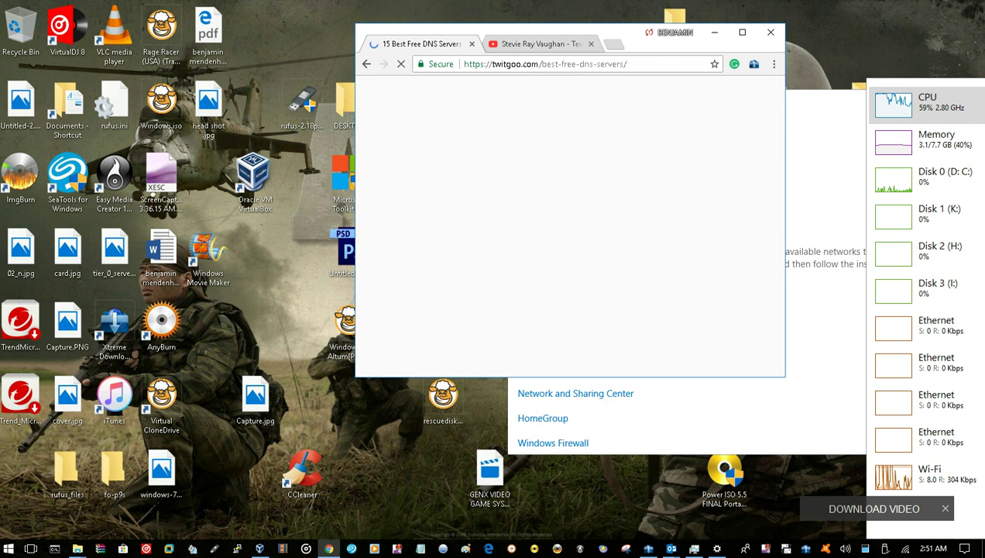
click(535, 43)
click(437, 45)
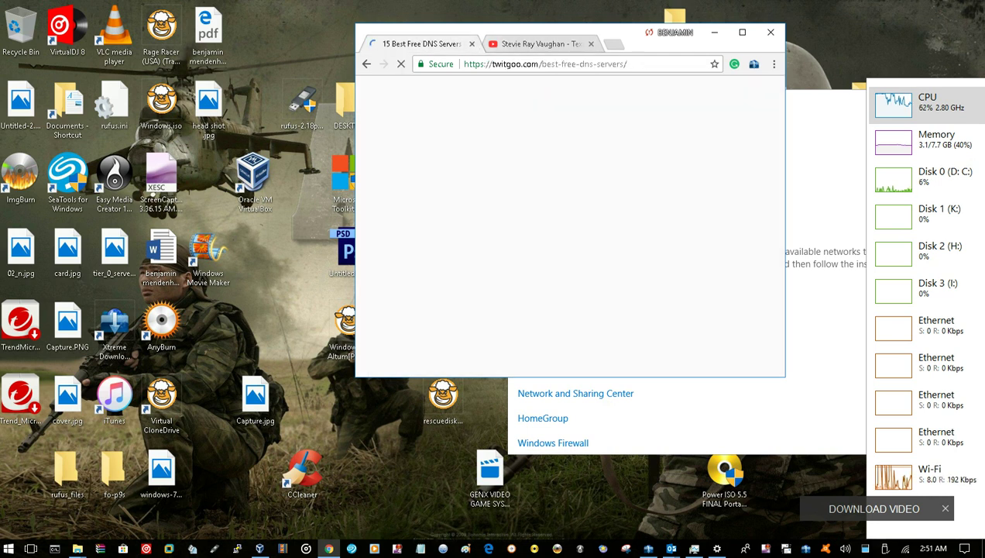
Copy the full table of the 15 fastest free and public DNS servers from the Twitgoo article and close its tab
scroll(569, 226, down, 7)
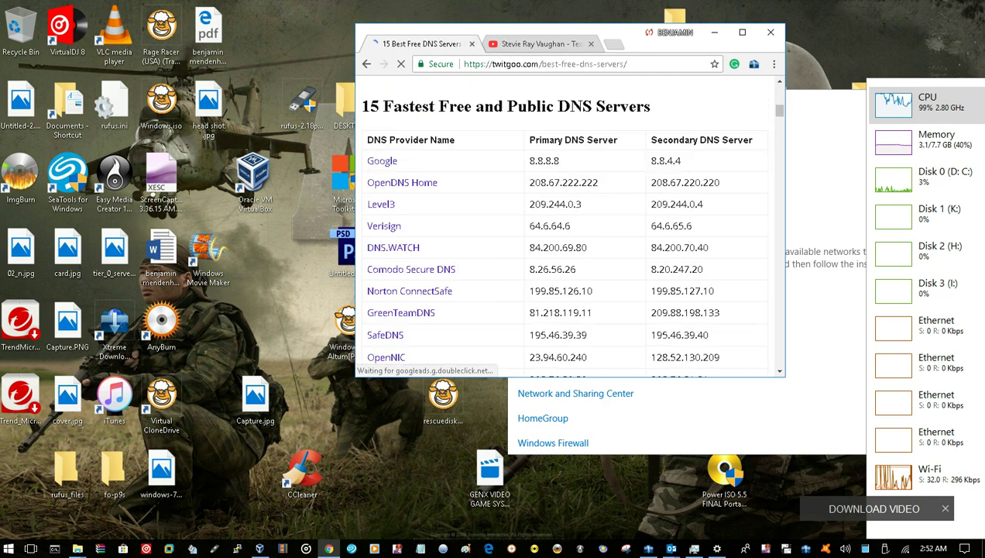
scroll(570, 226, down, 3)
drag(583, 288, 367, 83)
right_click(400, 133)
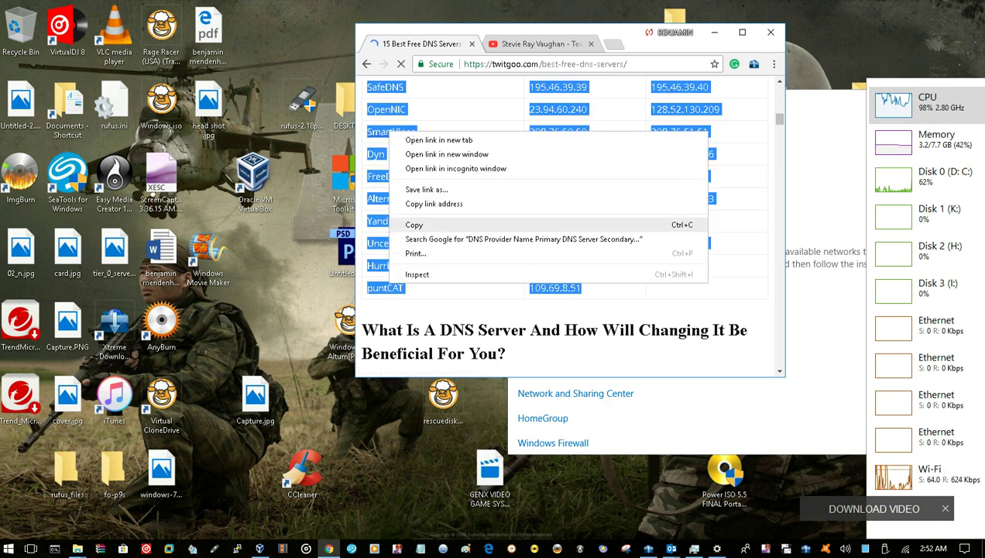
click(414, 224)
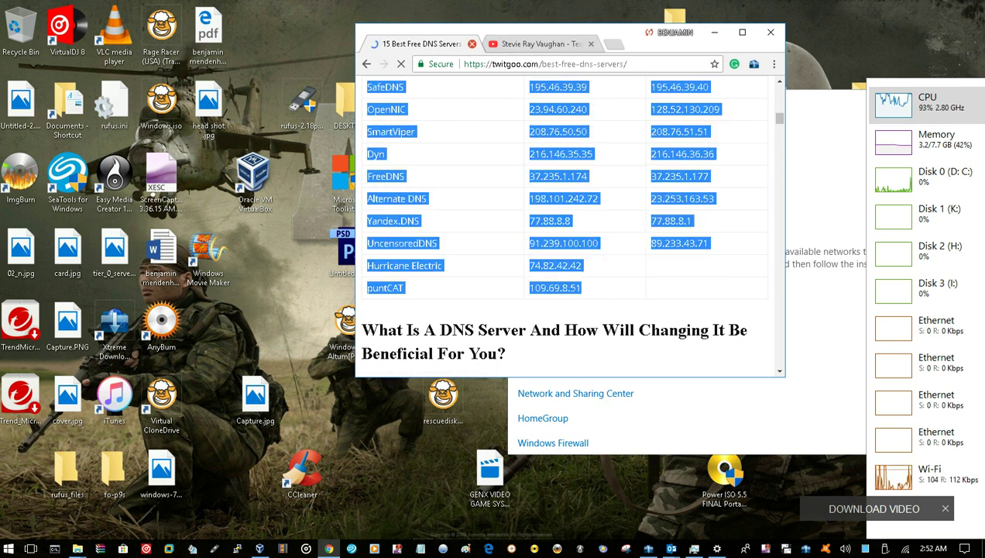
click(471, 44)
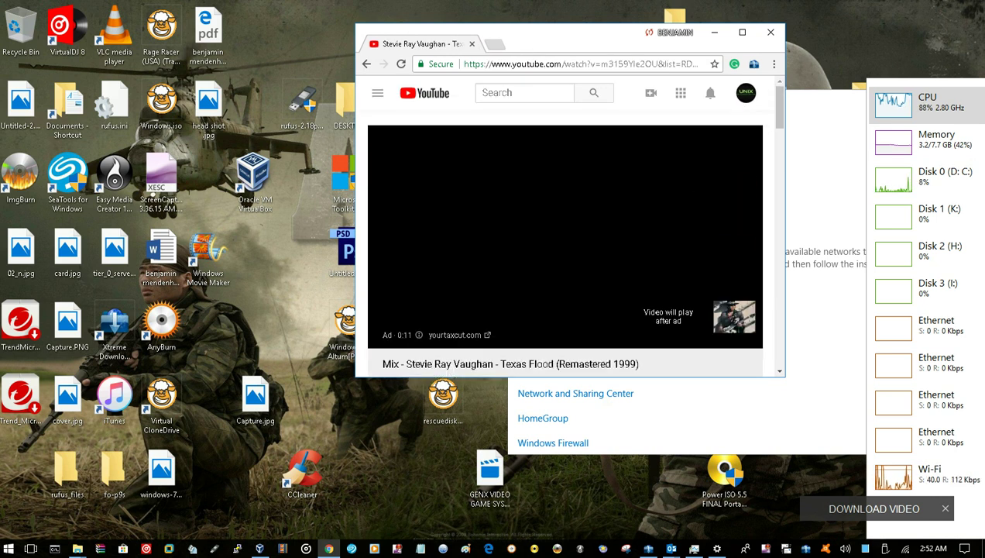
Return to the YouTube home page and play My Mix
click(425, 93)
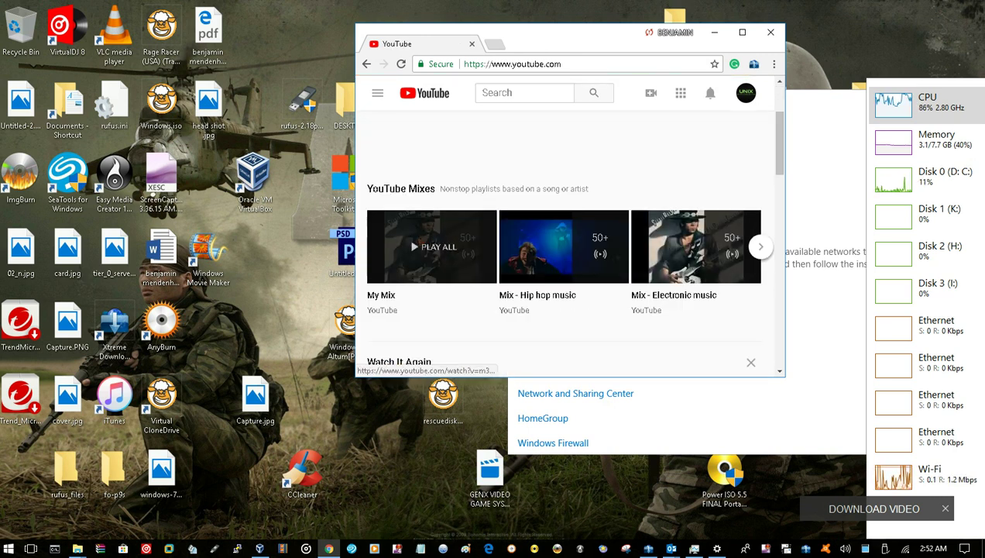
click(432, 247)
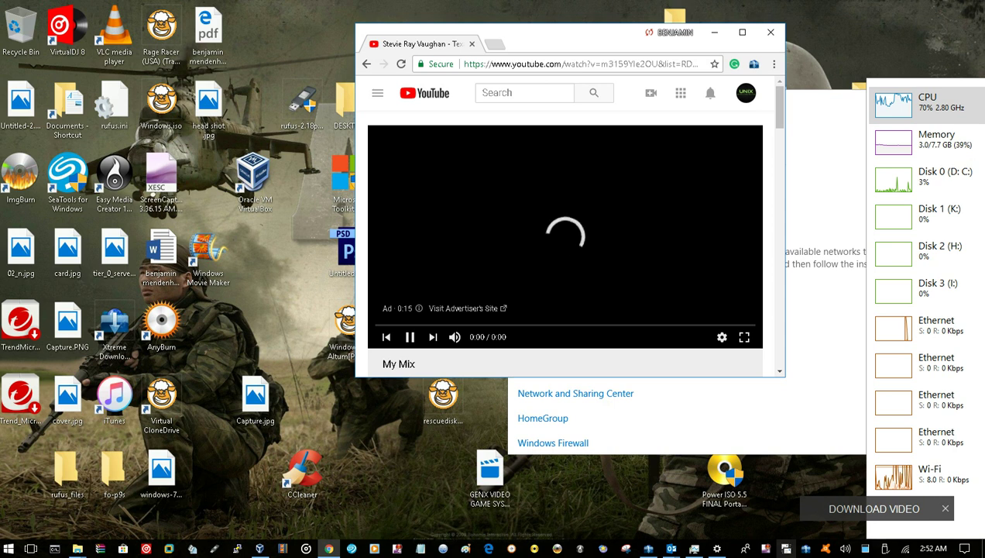
right_click(765, 545)
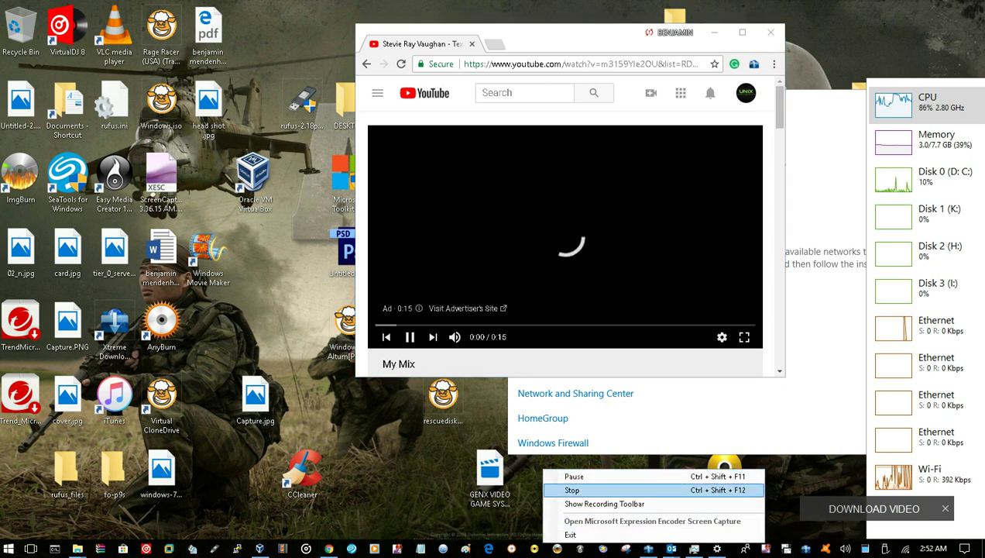
right_click(764, 549)
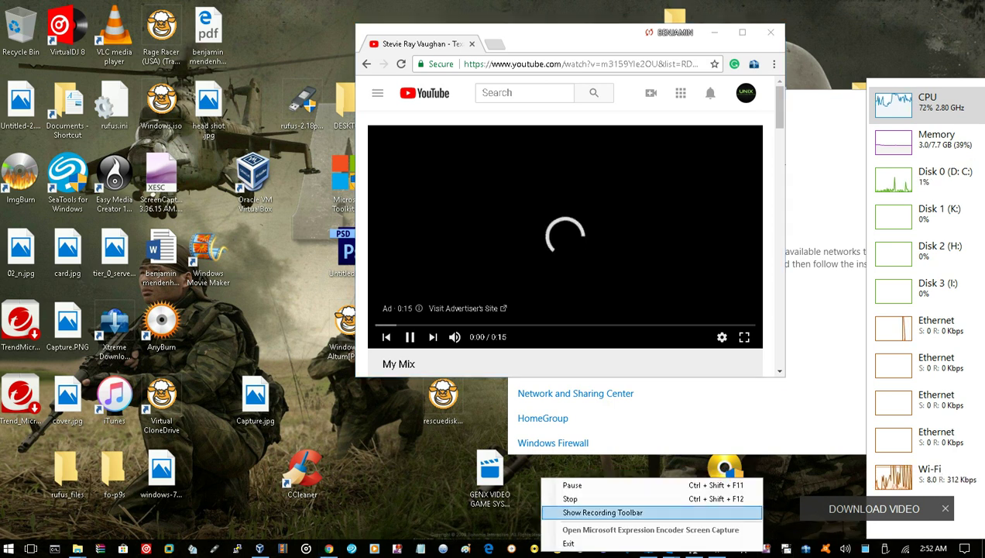